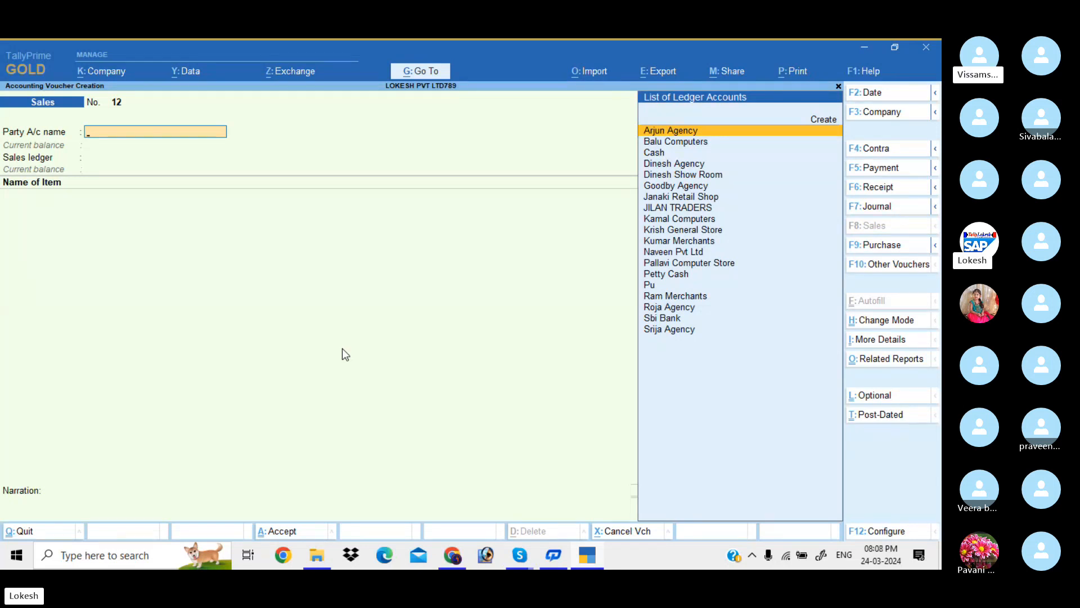
# - Set Ram Merchants as the sales voucher's party account and Sales as its sales ledger
pyautogui.write('Ra')
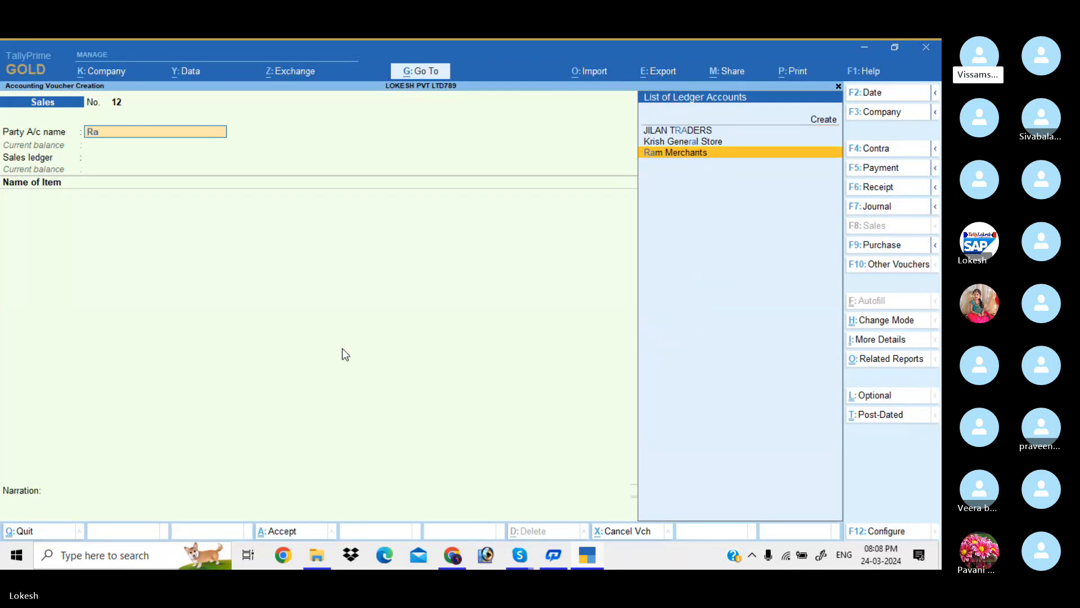
pyautogui.press('Return')
pyautogui.press('Return')
pyautogui.press('Return')
pyautogui.press('Return')
pyautogui.press('Return')
pyautogui.press('Return')
pyautogui.press('Return')
pyautogui.press('Return')
pyautogui.press('Return')
pyautogui.press('Return')
pyautogui.press('Return')
pyautogui.press('Return')
pyautogui.press('Return')
pyautogui.press('Return')
pyautogui.press('Return')
pyautogui.press('Return')
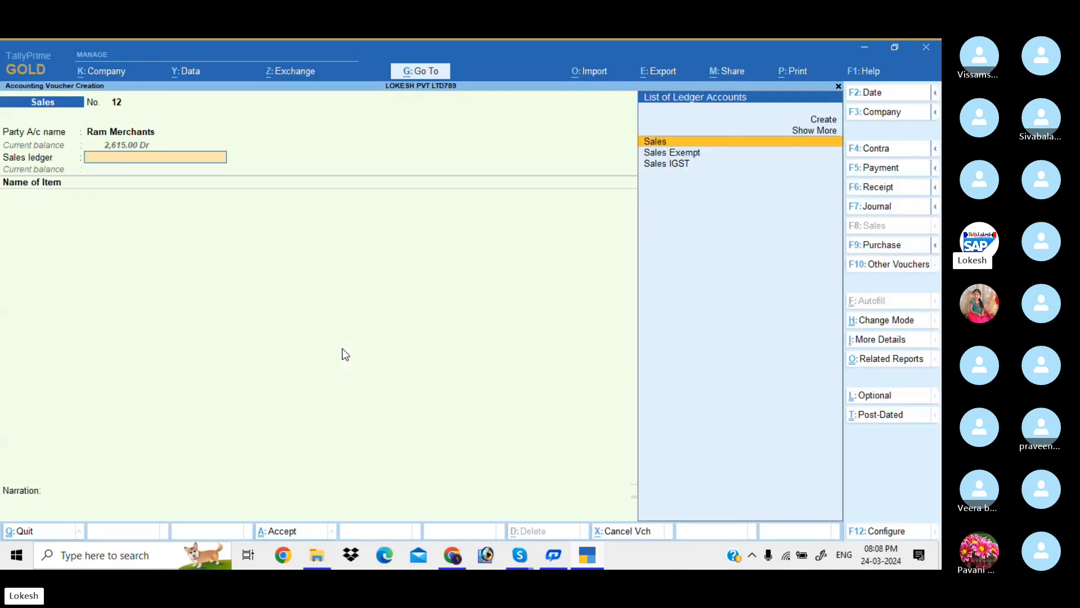
pyautogui.press('Return')
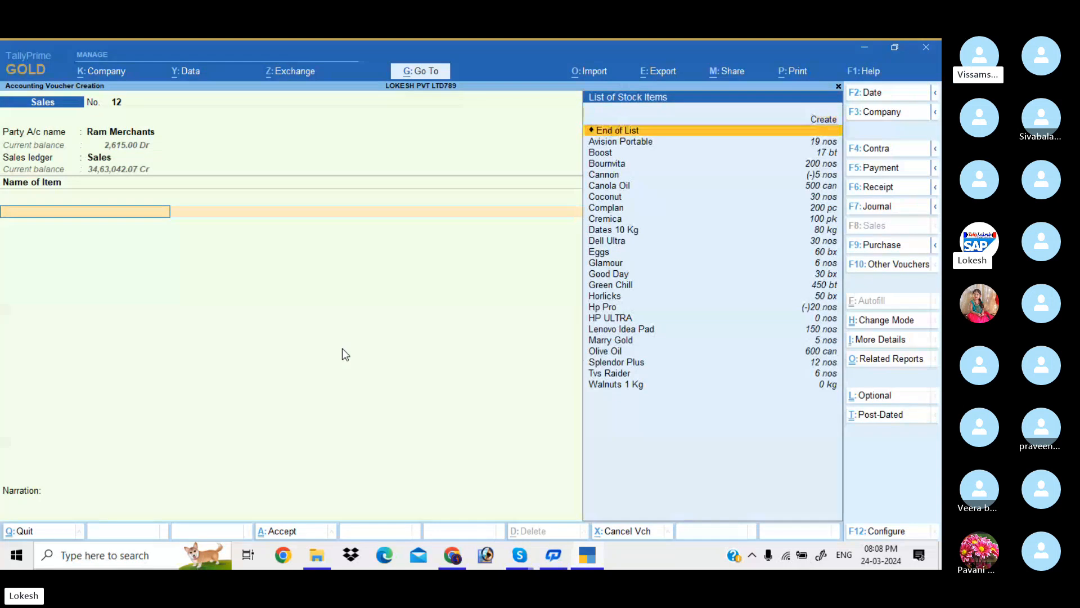
# - Add the stock item Avision Portable to the voucher with a quantity of 1
pyautogui.press('Down')
pyautogui.press('Return')
pyautogui.write('1')
pyautogui.press('Return')
pyautogui.press('Return')
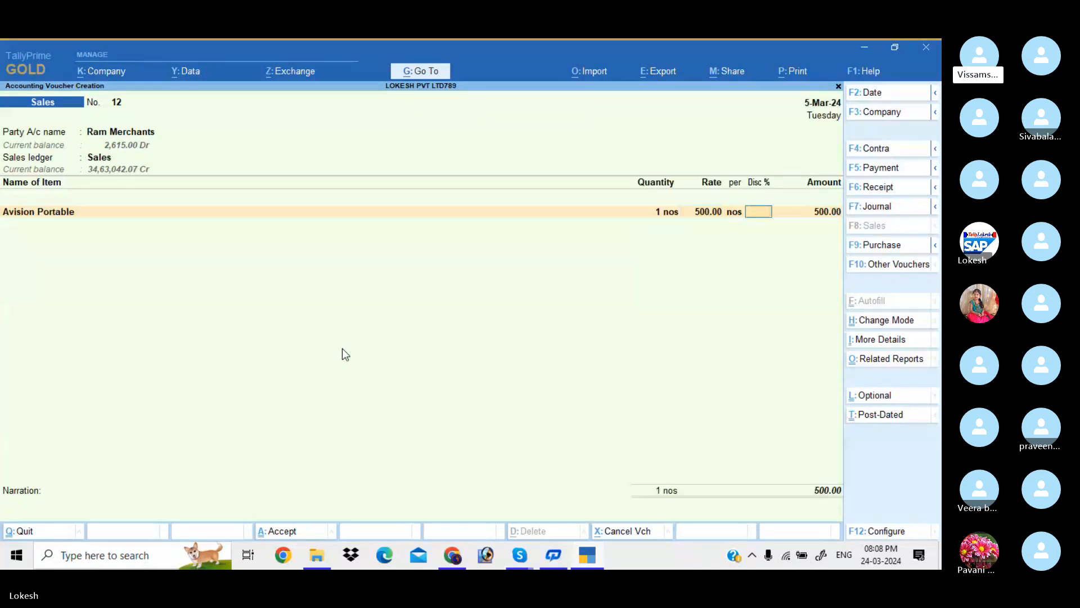
pyautogui.press('Return')
pyautogui.press('Return')
# - Add the stock item Bournvita on the next line with a quantity of 12
pyautogui.press('Down')
pyautogui.press('Down')
pyautogui.press('Down')
pyautogui.press('Return')
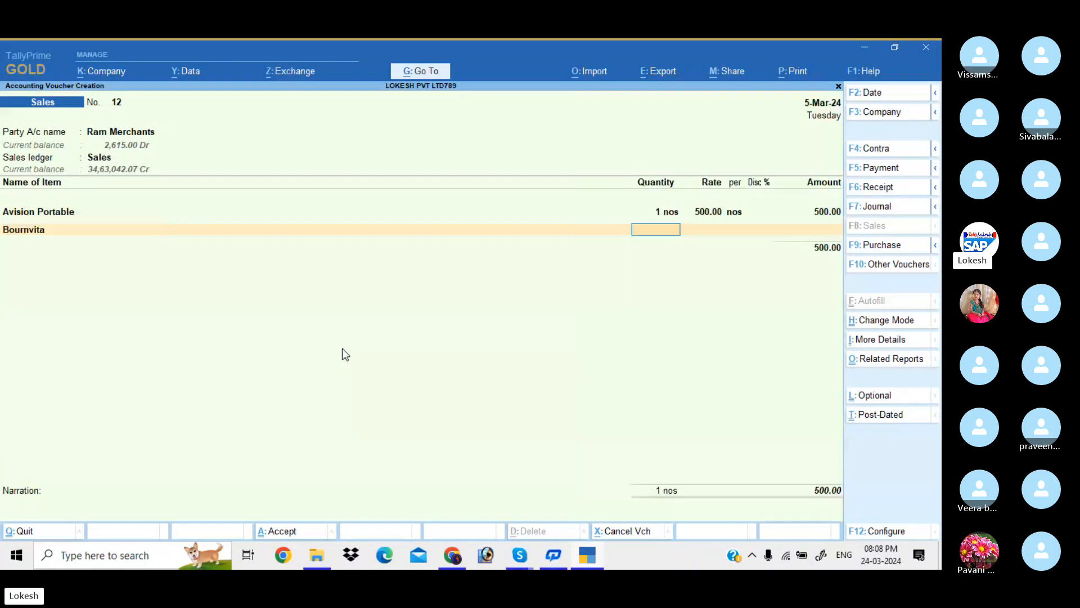
pyautogui.write('12')
pyautogui.press('Return')
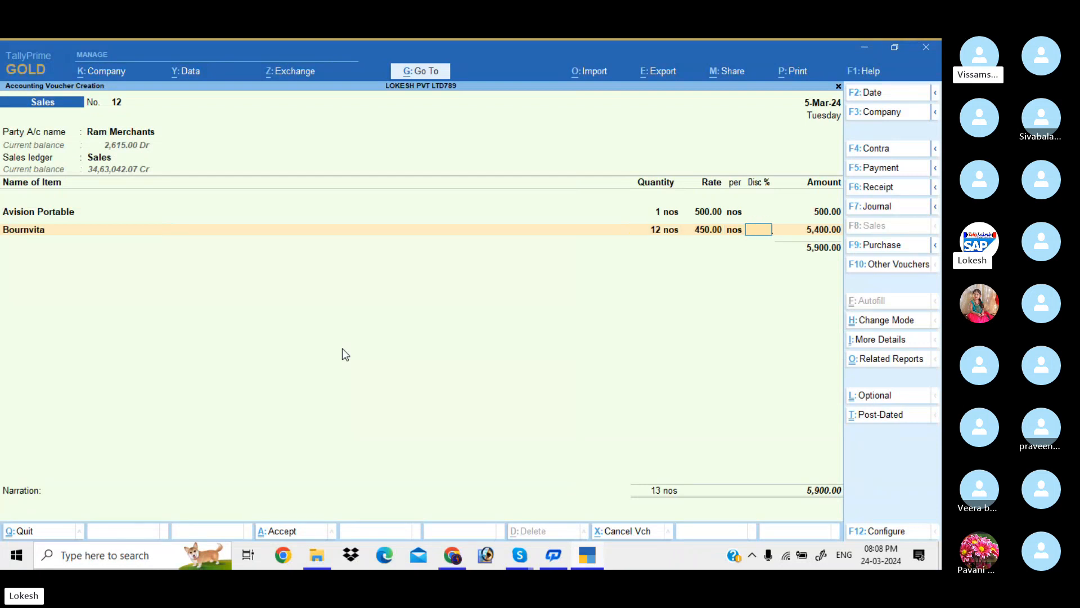
pyautogui.press('Return')
pyautogui.press('Return')
# - End the item list and add the CGST and SGST ledgers to the voucher
pyautogui.press('Return')
pyautogui.write('c')
pyautogui.press('Return')
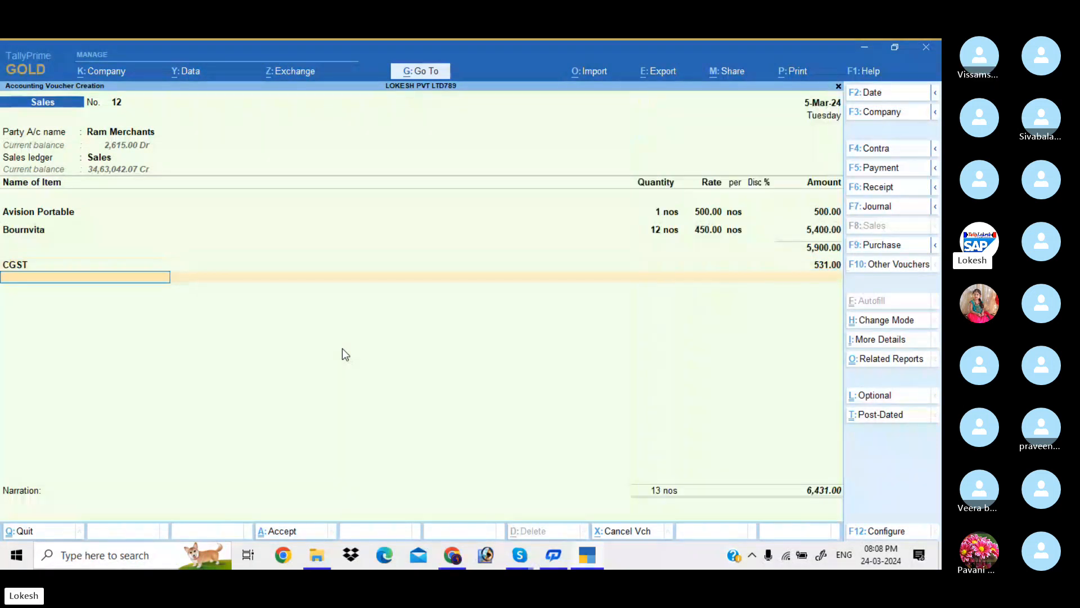
pyautogui.write('s')
pyautogui.press('Return')
pyautogui.press('Return')
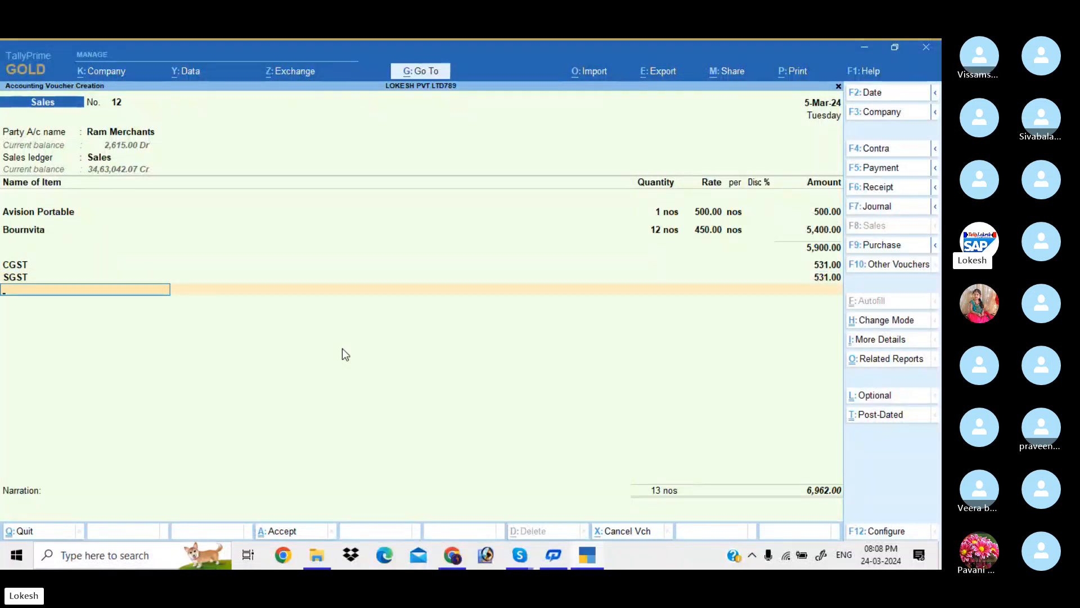
# - Recheck the SGST line and save the sales voucher without a narration
pyautogui.press('BackSpace')
pyautogui.press('BackSpace')
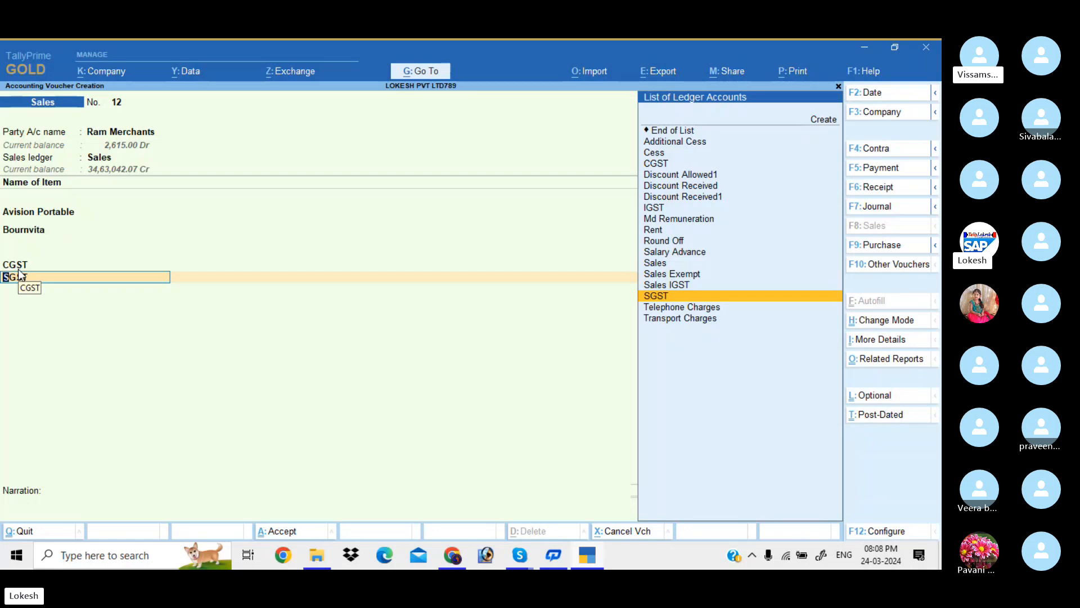
pyautogui.press('Return')
pyautogui.press('Return')
pyautogui.press('Return')
pyautogui.press('Return')
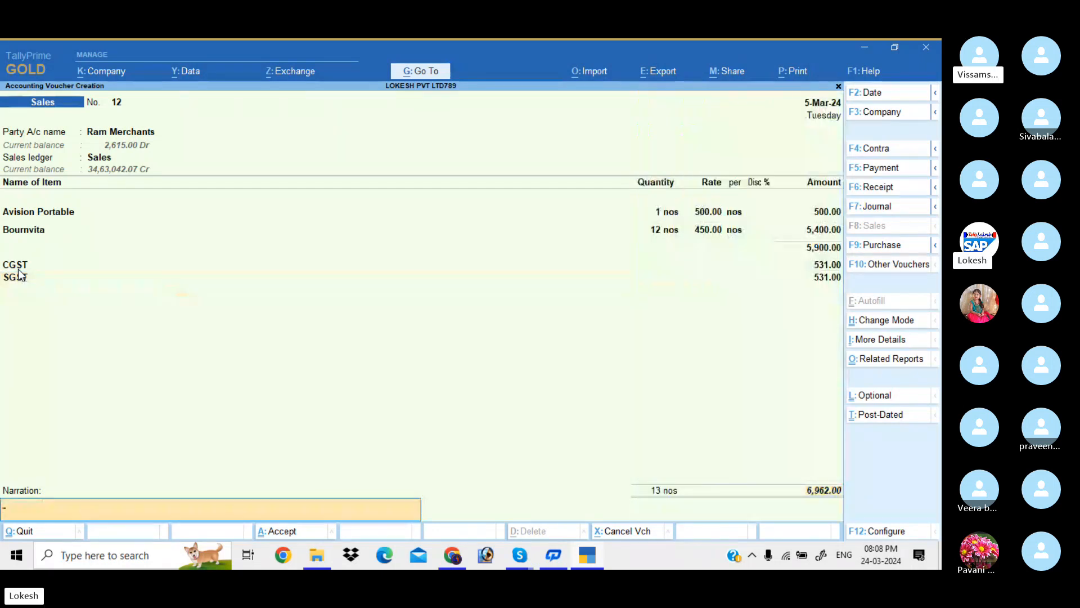
pyautogui.press('Return')
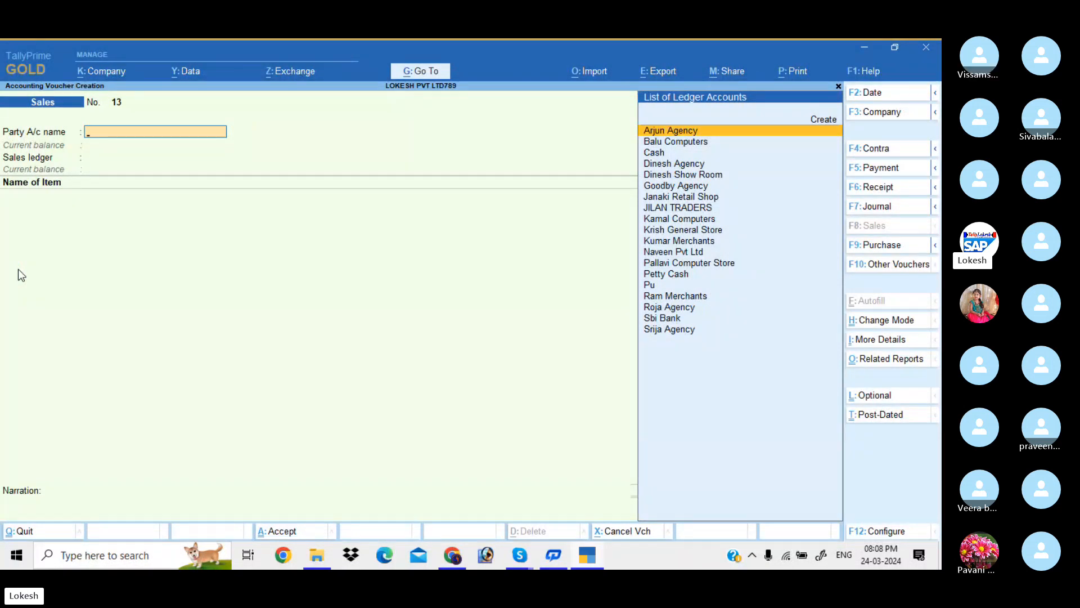
# - Leave voucher entry and open the Sales voucher type for alteration
pyautogui.press('Escape')
pyautogui.press('Return')
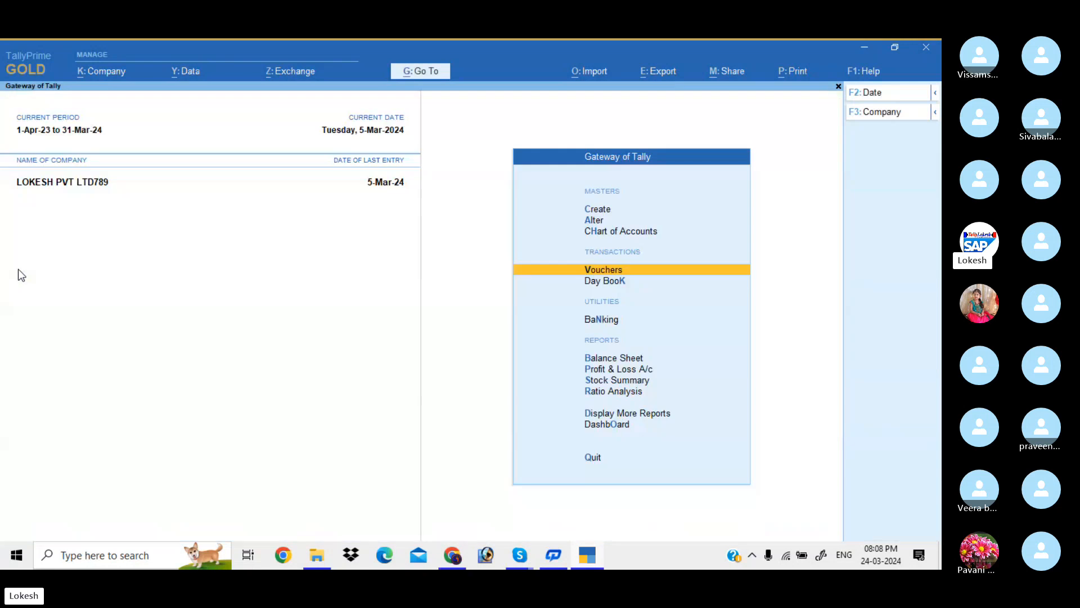
pyautogui.press('Up')
pyautogui.press('Up')
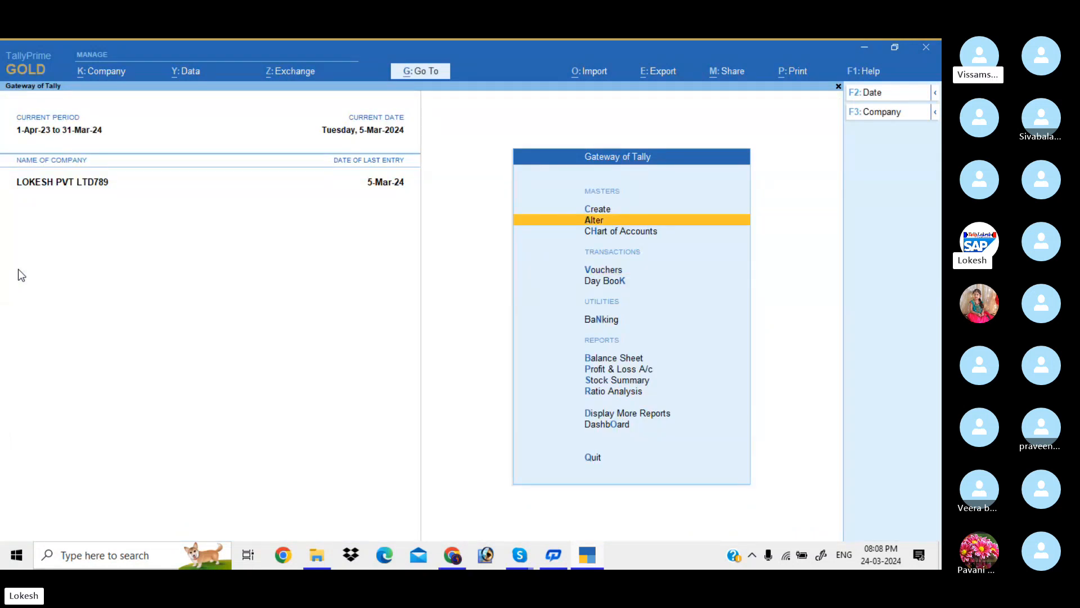
pyautogui.press('Return')
pyautogui.press('Down')
pyautogui.press('Down')
pyautogui.press('Down')
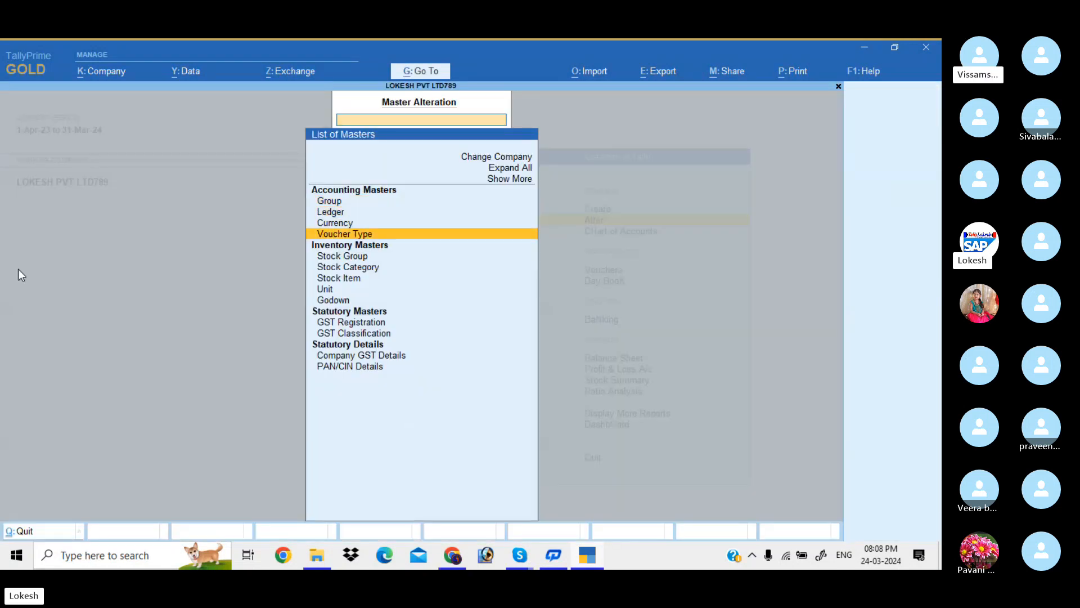
pyautogui.press('Return')
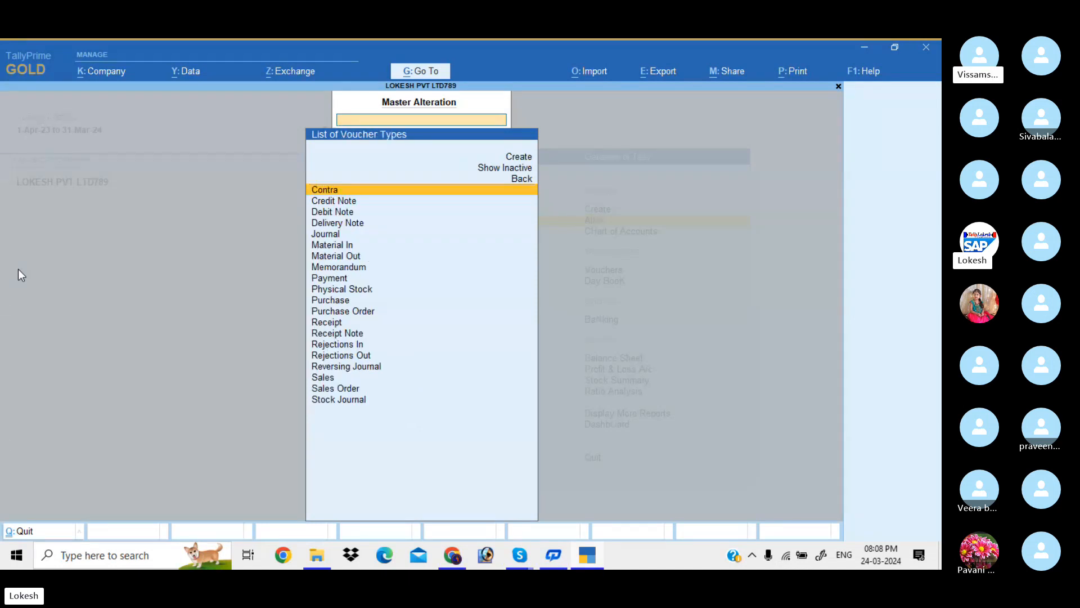
pyautogui.write('Sa')
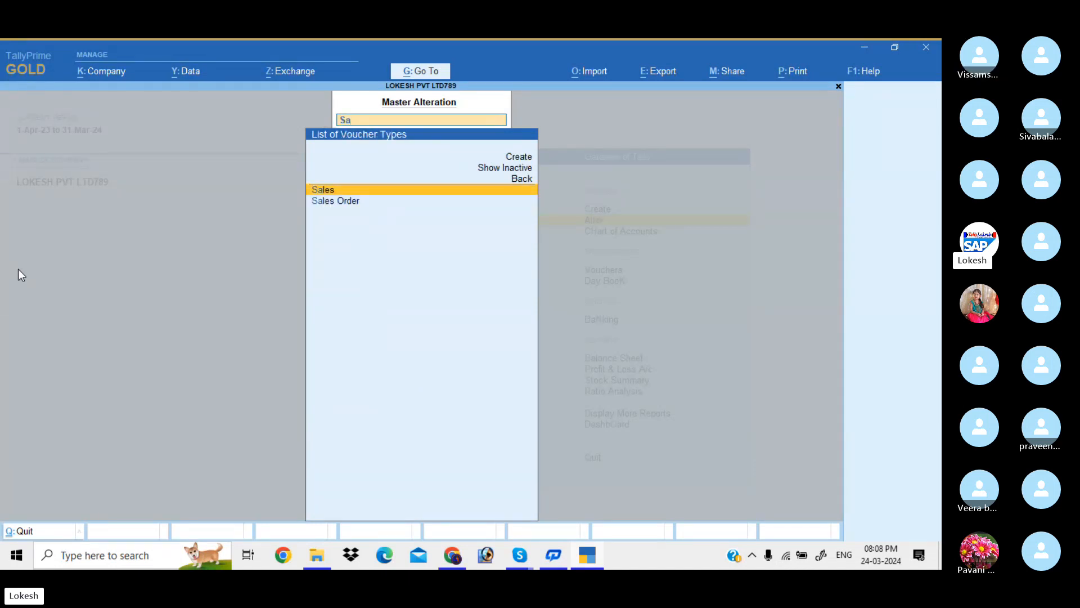
pyautogui.press('Return')
# - Keep the general and printing settings and add a voucher class named Sales without any group restrictions
pyautogui.press('Return')
pyautogui.press('Return')
pyautogui.press('Return')
pyautogui.press('Return')
pyautogui.press('Return')
pyautogui.press('Return')
pyautogui.press('Return')
pyautogui.press('Return')
pyautogui.press('Return')
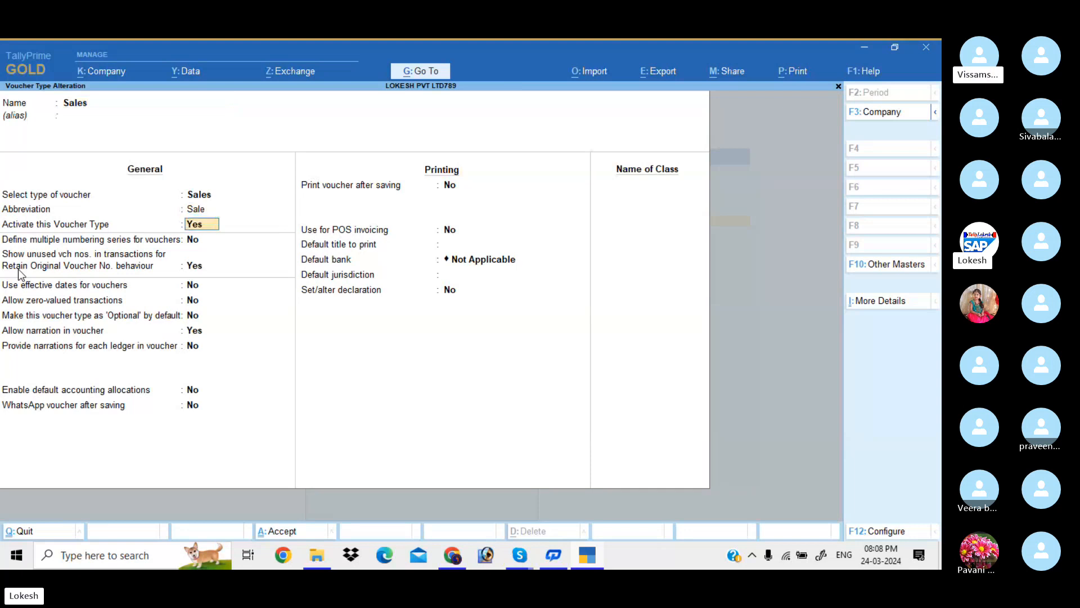
pyautogui.press('Return')
pyautogui.press('Return')
pyautogui.press('Return')
pyautogui.press('Return')
pyautogui.press('Return')
pyautogui.press('Return')
pyautogui.press('Return')
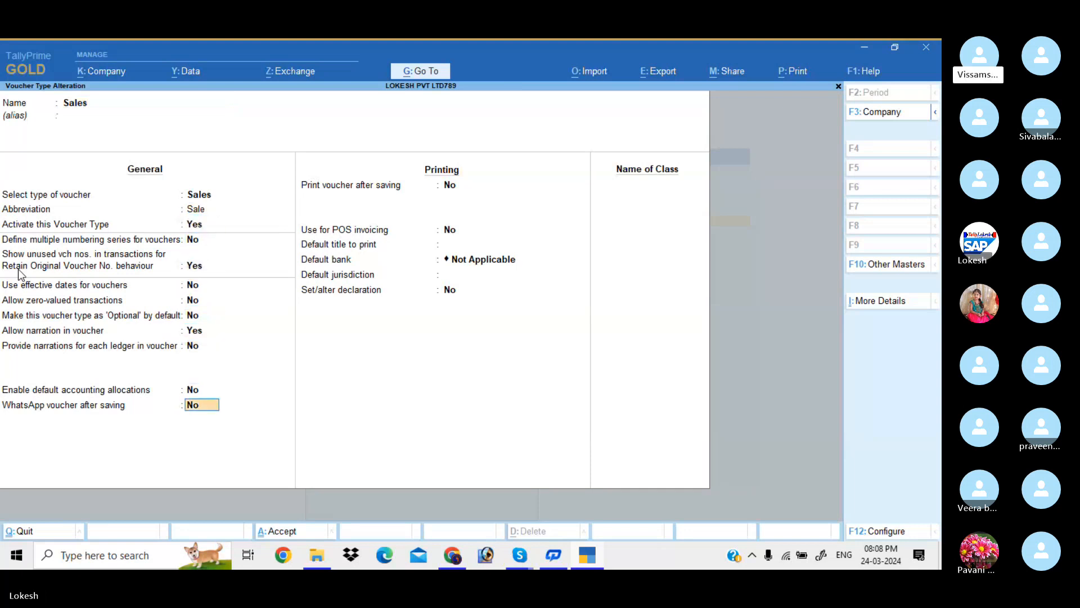
pyautogui.press('Return')
pyautogui.press('Return')
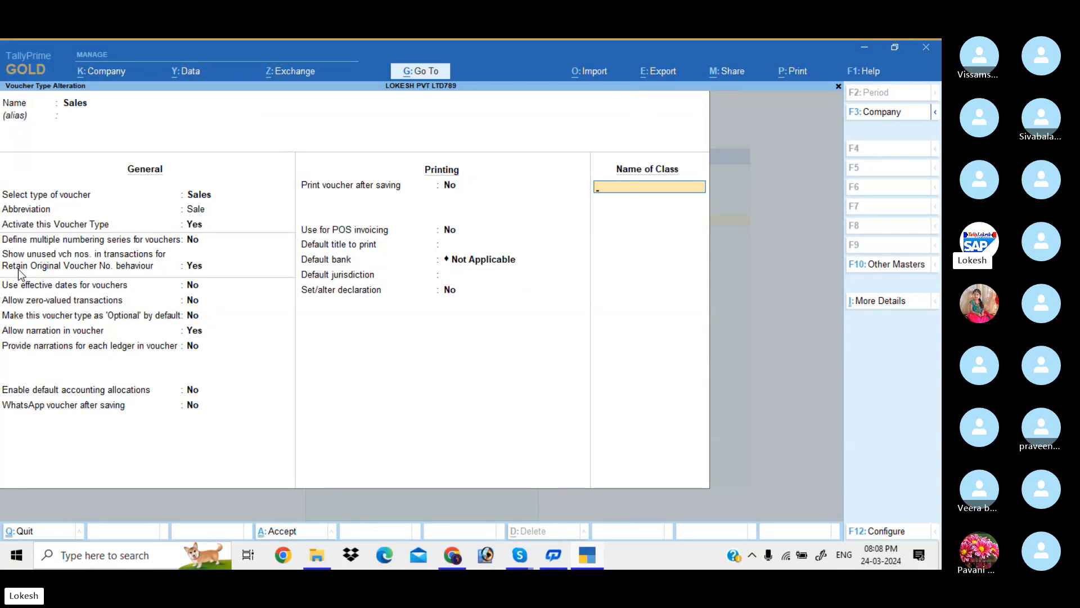
pyautogui.write('Sales')
pyautogui.press('Return')
pyautogui.press('Return')
pyautogui.press('Return')
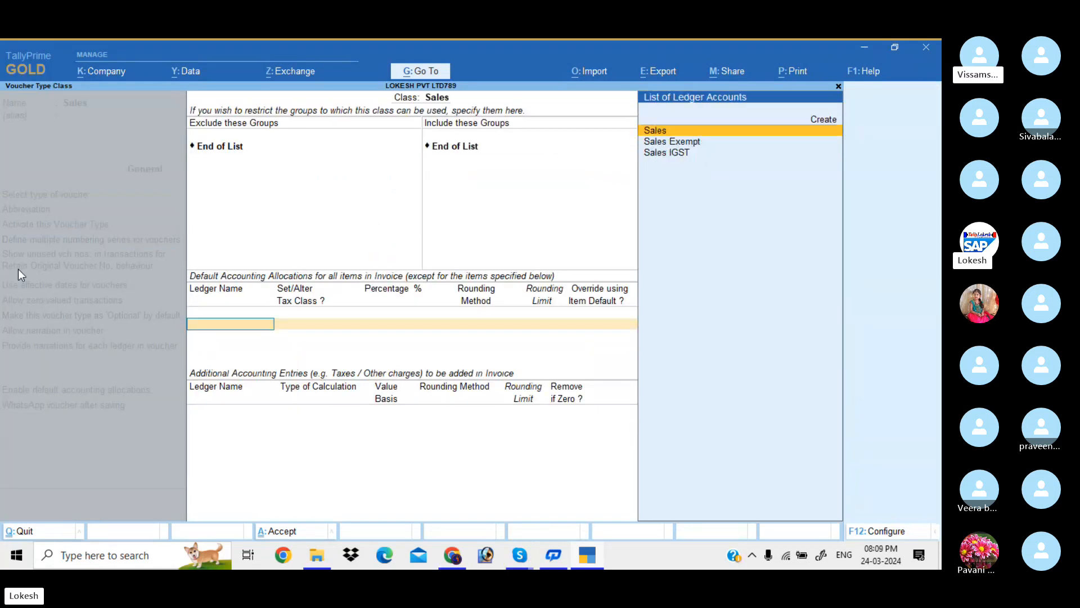
# - Allocate all items of the class to the Sales ledger by default, with the GST classification Local Sales - Taxable
pyautogui.press('Return')
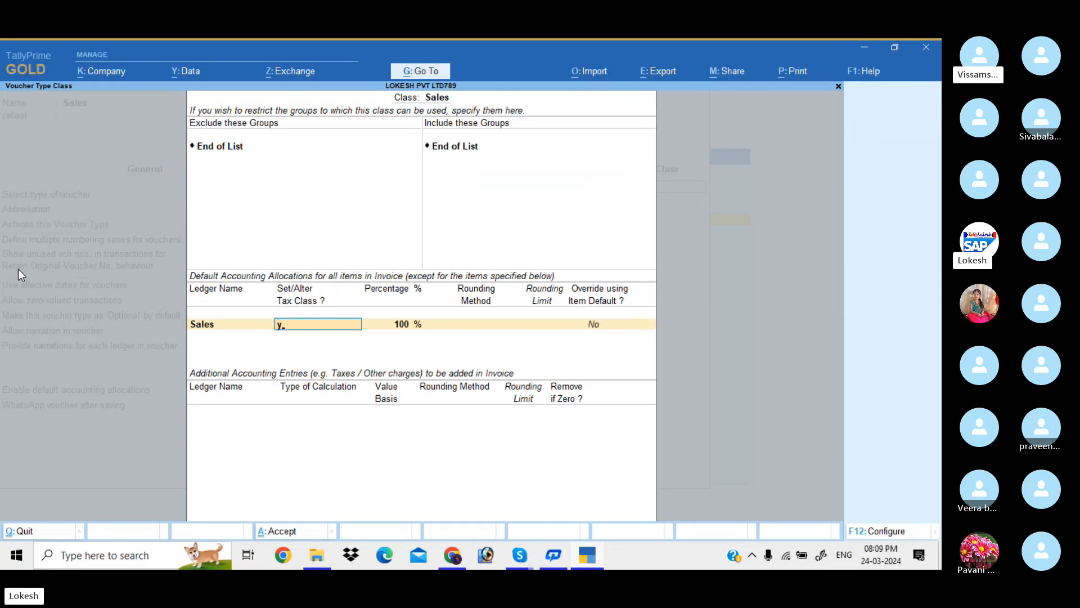
pyautogui.press('Return')
pyautogui.press('Down')
pyautogui.press('Down')
pyautogui.press('Down')
pyautogui.press('Down')
pyautogui.press('Down')
pyautogui.press('Down')
pyautogui.press('Down')
pyautogui.press('Down')
pyautogui.press('Down')
pyautogui.press('Down')
pyautogui.press('Down')
pyautogui.press('Down')
pyautogui.press('Down')
pyautogui.press('Down')
pyautogui.press('Down')
pyautogui.press('Down')
pyautogui.press('Down')
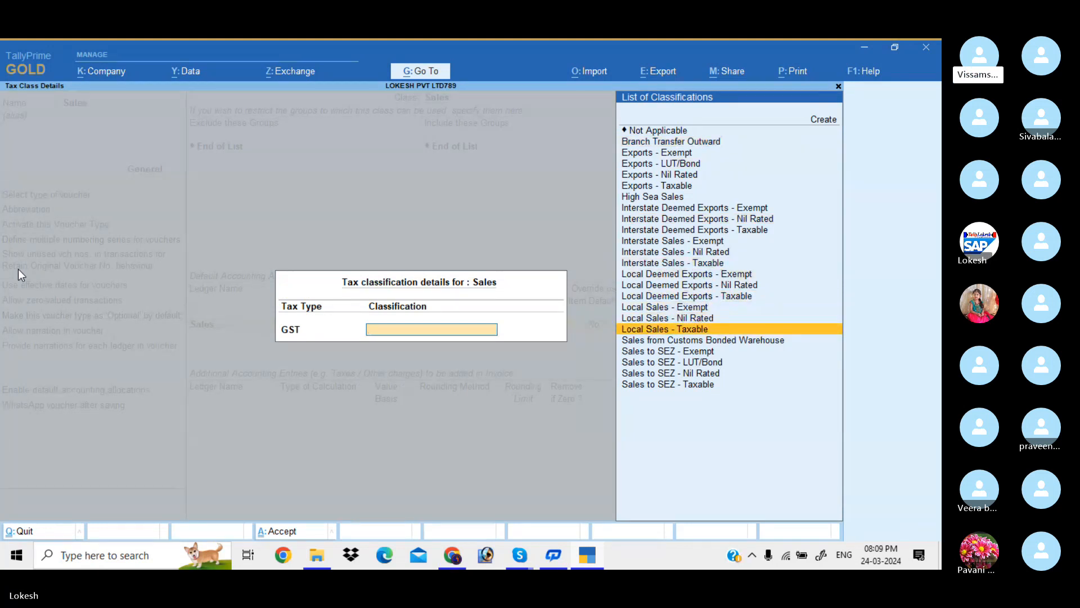
pyautogui.press('Return')
pyautogui.press('Return')
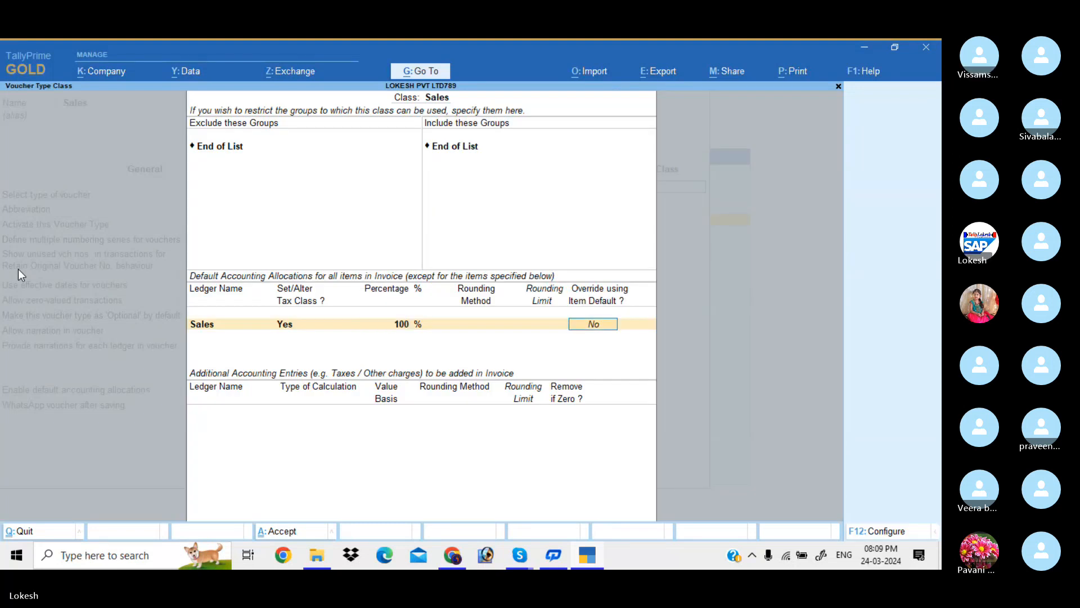
pyautogui.press('Return')
# - Add CGST and SGST as additional accounting entries of the Sales class, removed if zero
pyautogui.write('Cg')
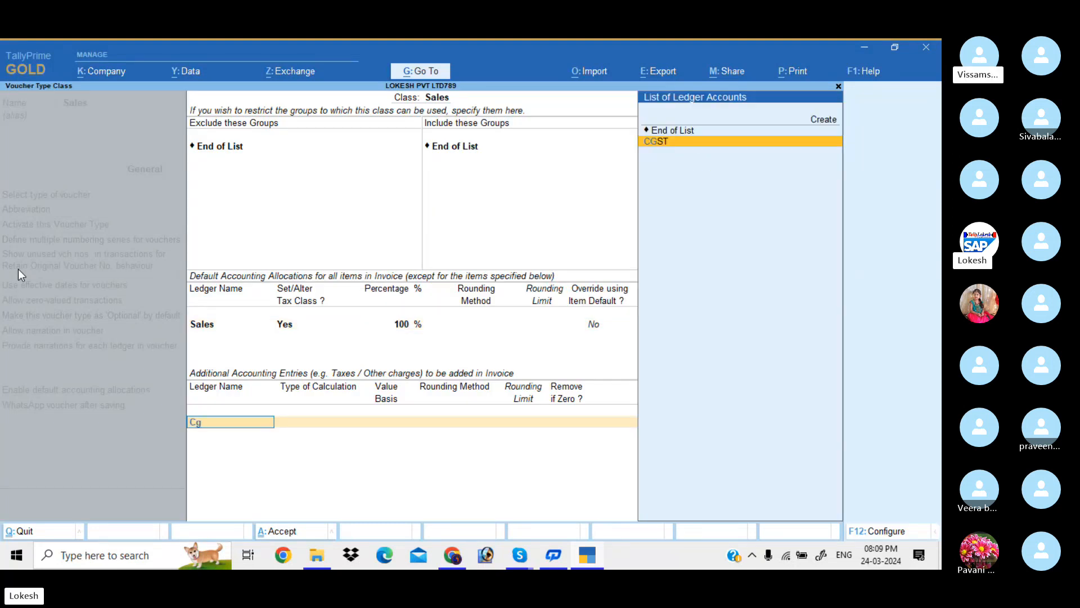
pyautogui.press('Return')
pyautogui.press('Return')
pyautogui.write('Sg')
pyautogui.press('Return')
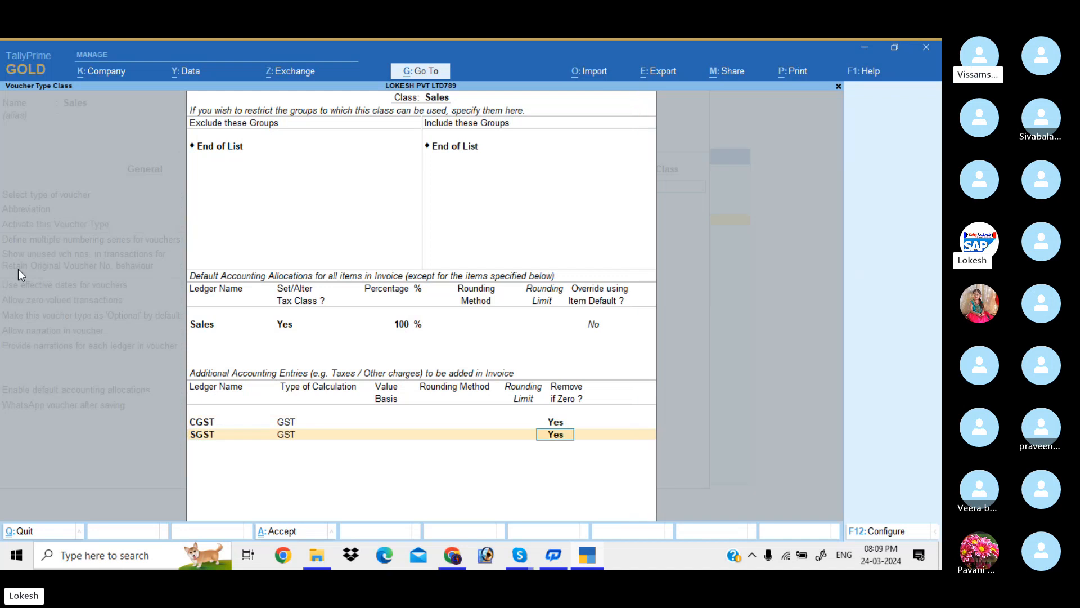
pyautogui.press('Return')
# - Add the Round Off ledger as an additional entry, calculated As Total Amount Rounding
pyautogui.write('Ra')
pyautogui.press('BackSpace')
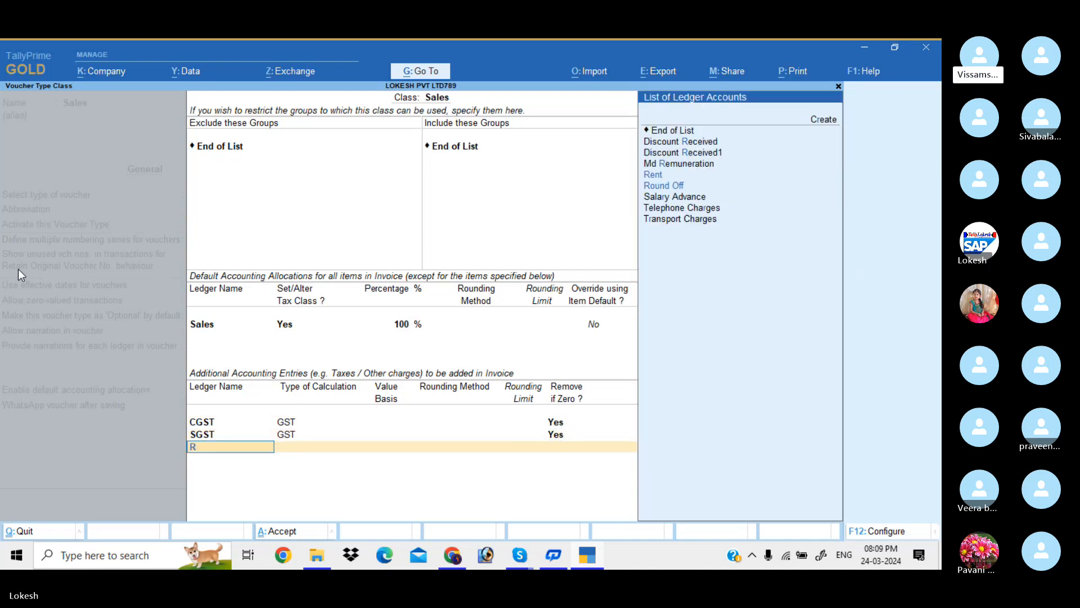
pyautogui.press('Down')
pyautogui.press('Down')
pyautogui.press('Return')
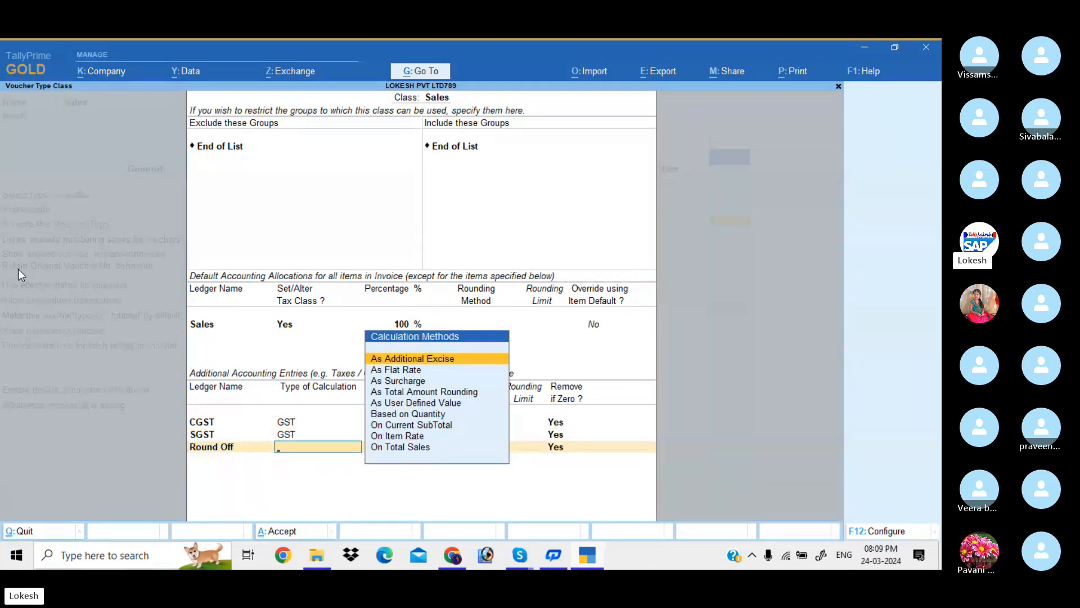
pyautogui.press('Down')
pyautogui.press('Down')
pyautogui.press('Down')
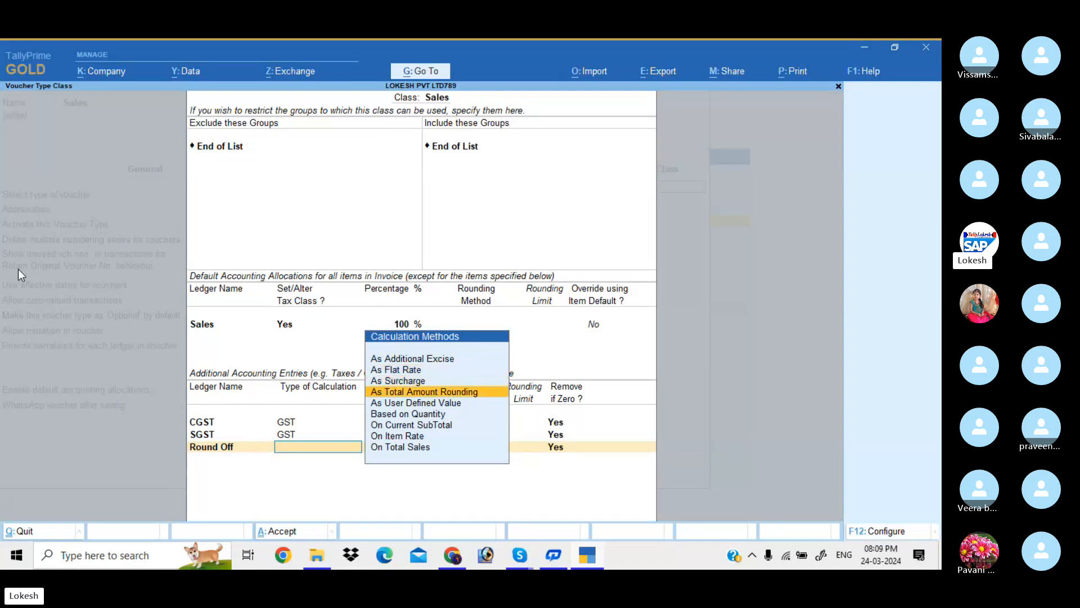
pyautogui.press('Return')
# - Set the Round Off entry to Normal Rounding with a limit of 1 and accept the Sales class
pyautogui.press('Down')
pyautogui.press('Down')
pyautogui.press('Return')
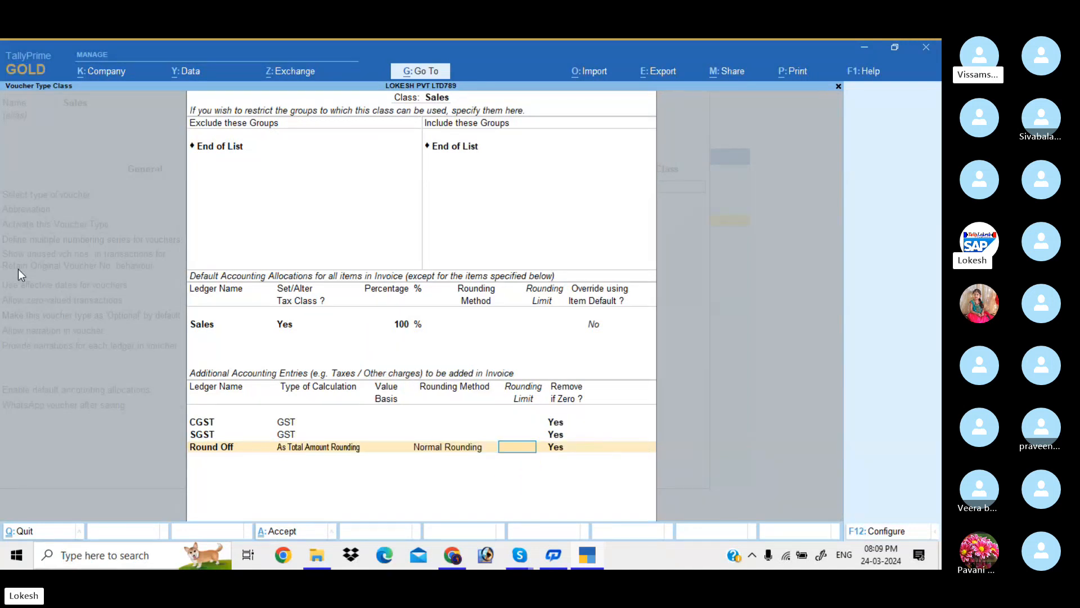
pyautogui.write('1')
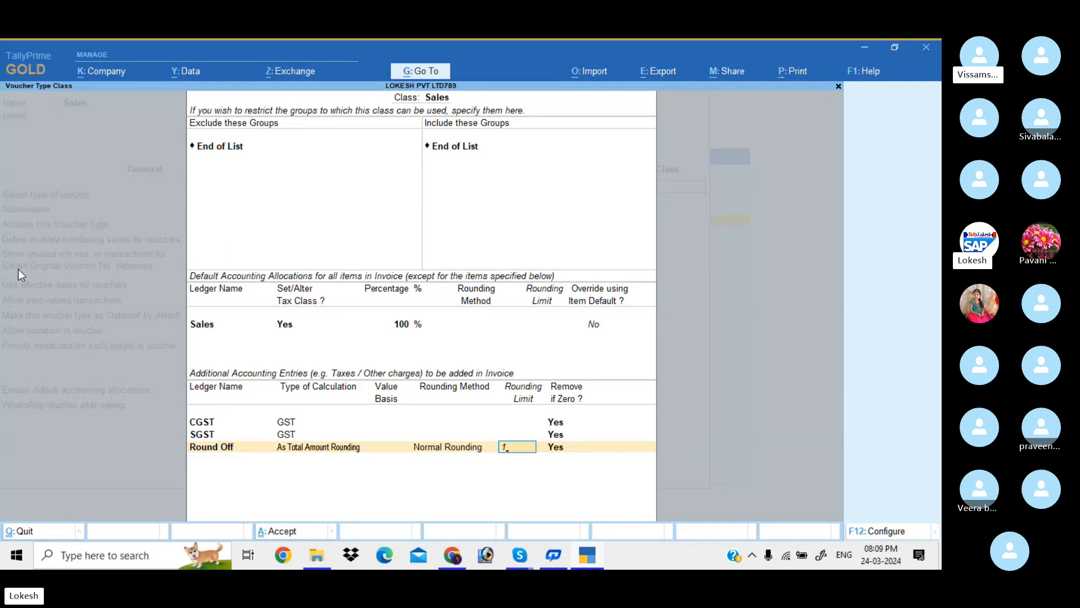
pyautogui.press('Return')
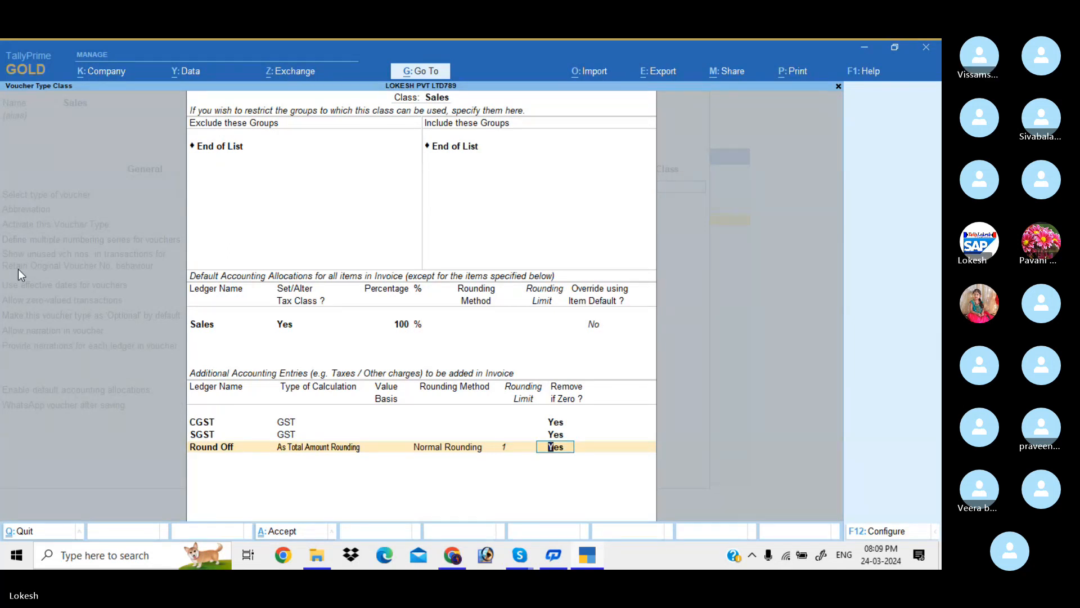
pyautogui.press('Return')
pyautogui.press('Return')
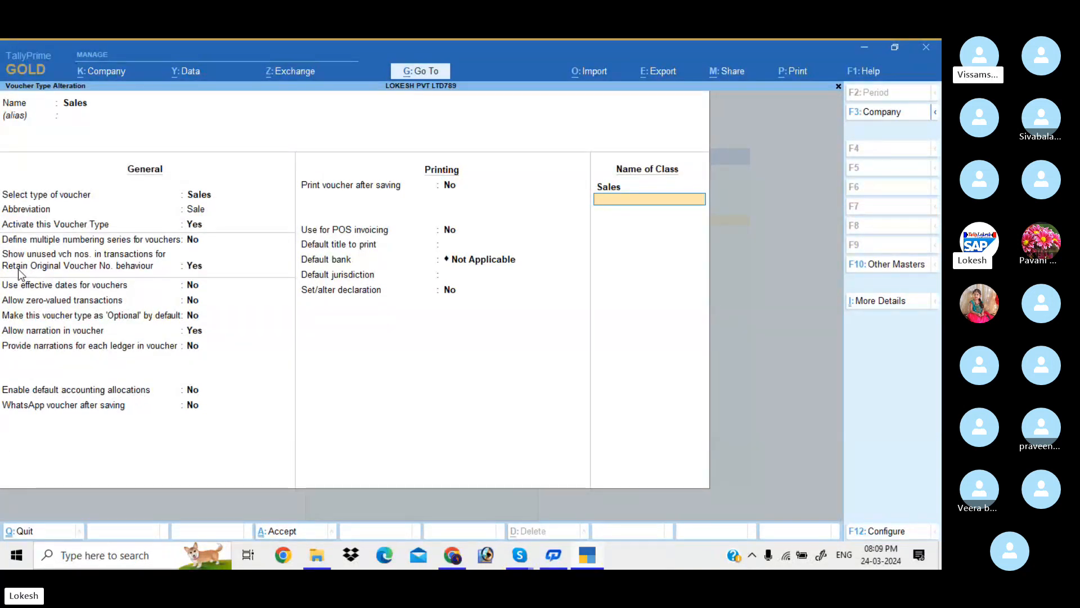
# - Add a second voucher class named Sales IGST without any group restrictions
pyautogui.write('Sales I')
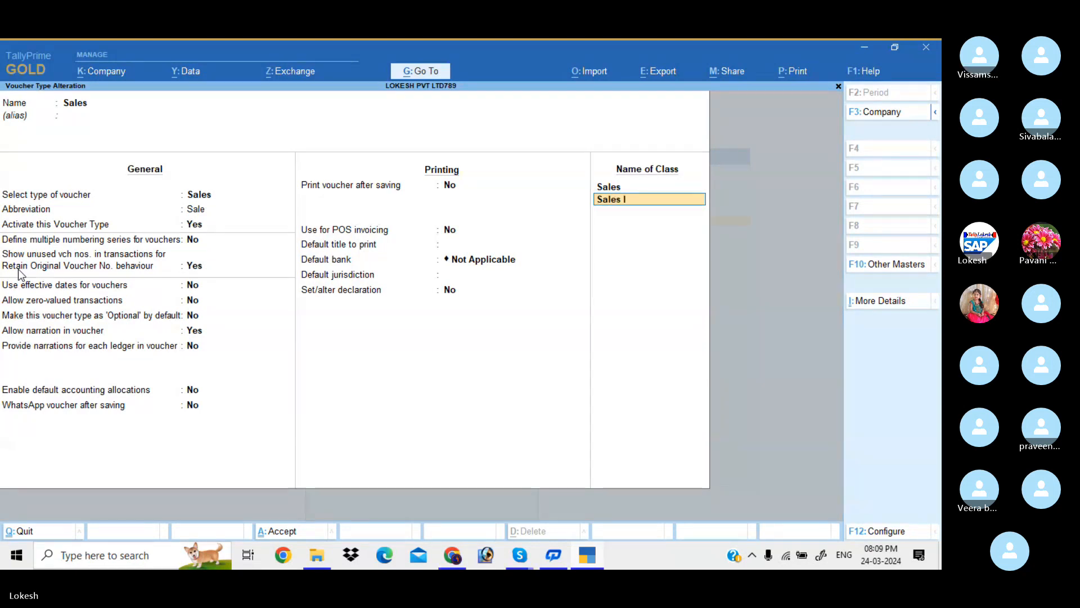
pyautogui.write('GST')
pyautogui.press('Return')
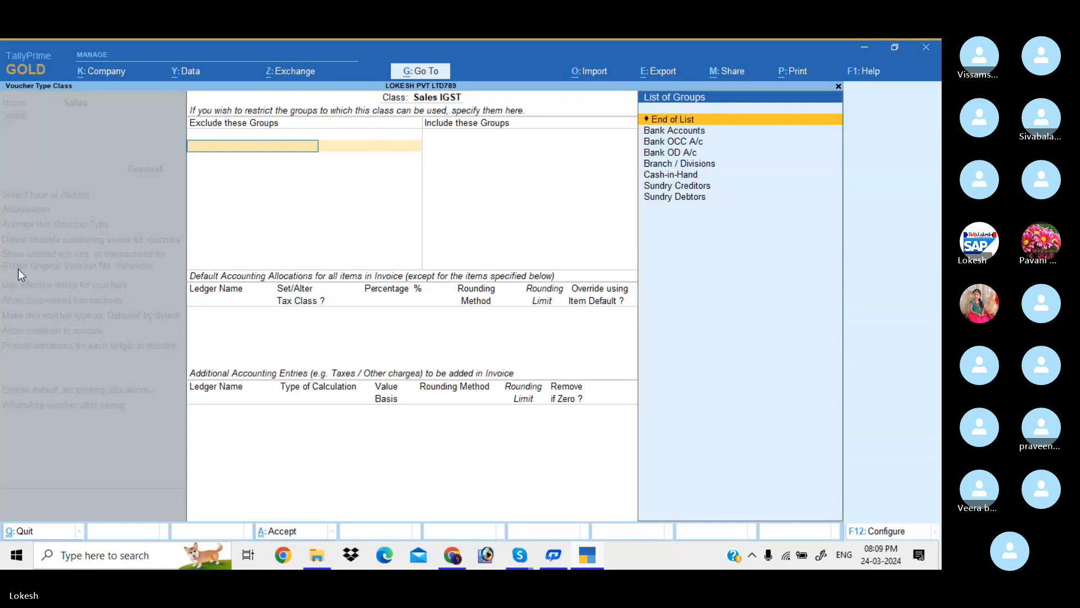
pyautogui.press('Return')
pyautogui.press('Return')
# - Set Sales IGST as the class's default ledger for all invoice items at 100%, with its tax class set to Yes
pyautogui.press('Down')
pyautogui.press('Down')
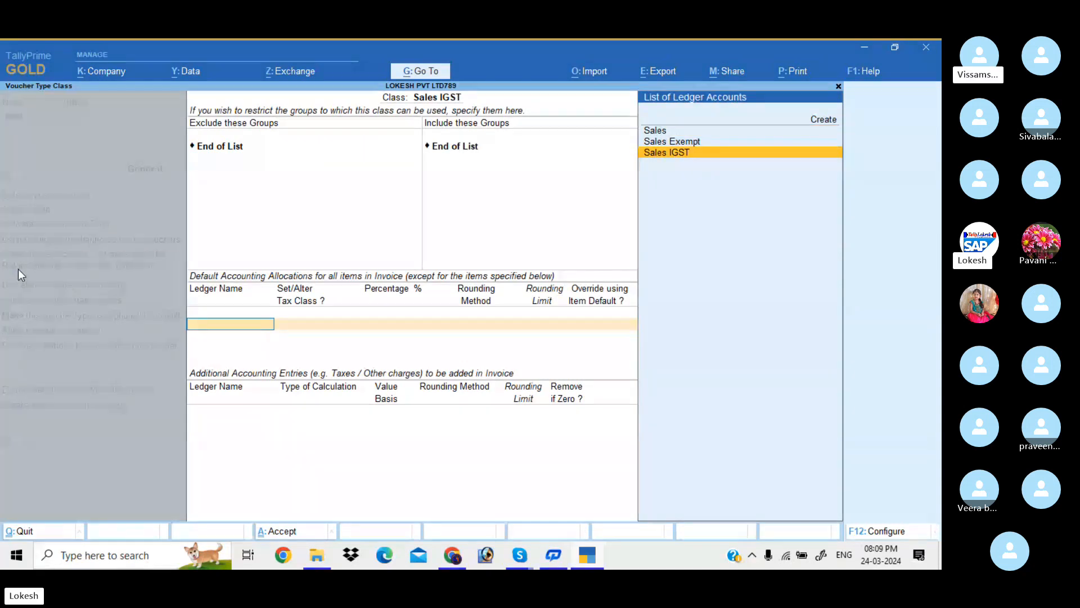
pyautogui.press('Return')
pyautogui.write('Y')
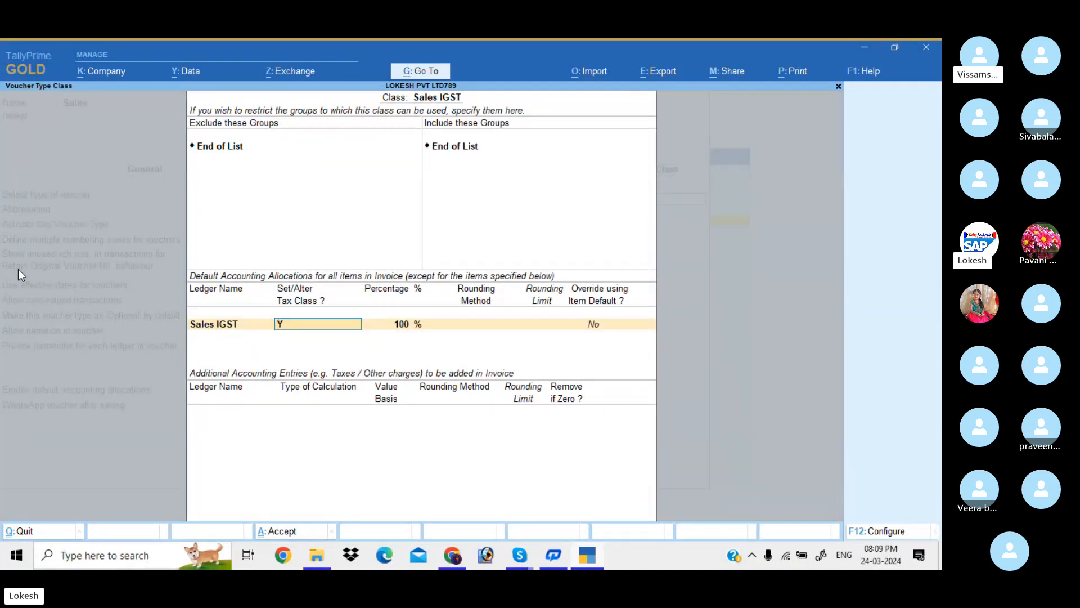
pyautogui.press('Return')
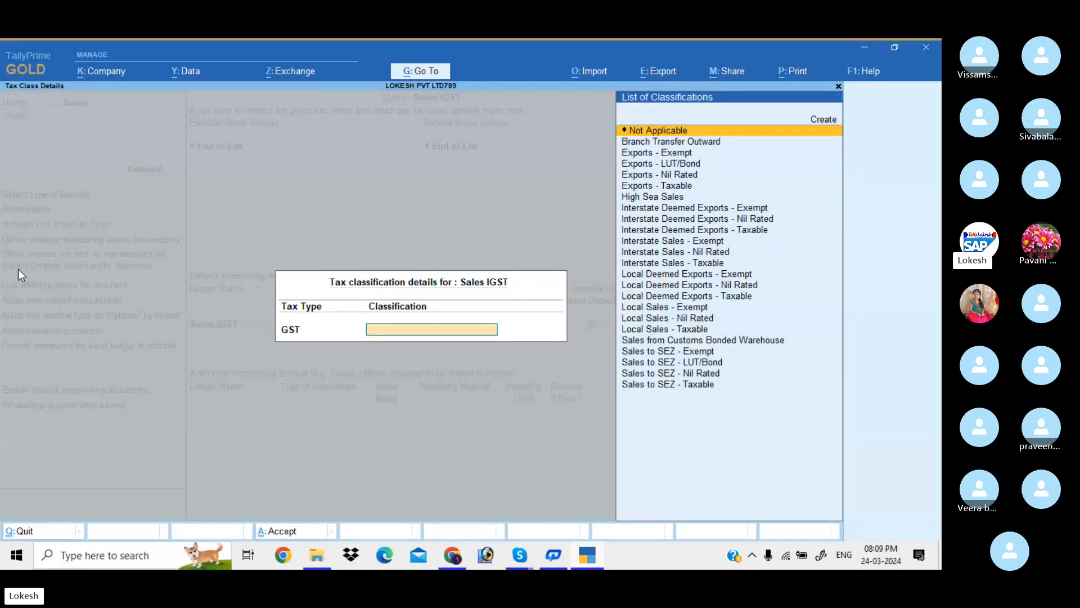
# - Classify the Sales IGST ledger's GST as Interstate Sales - Taxable and finish the default accounting allocation
pyautogui.press('Down')
pyautogui.press('Down')
pyautogui.press('Down')
pyautogui.press('Down')
pyautogui.press('Down')
pyautogui.press('Down')
pyautogui.press('Down')
pyautogui.press('Down')
pyautogui.press('Down')
pyautogui.press('Down')
pyautogui.press('Down')
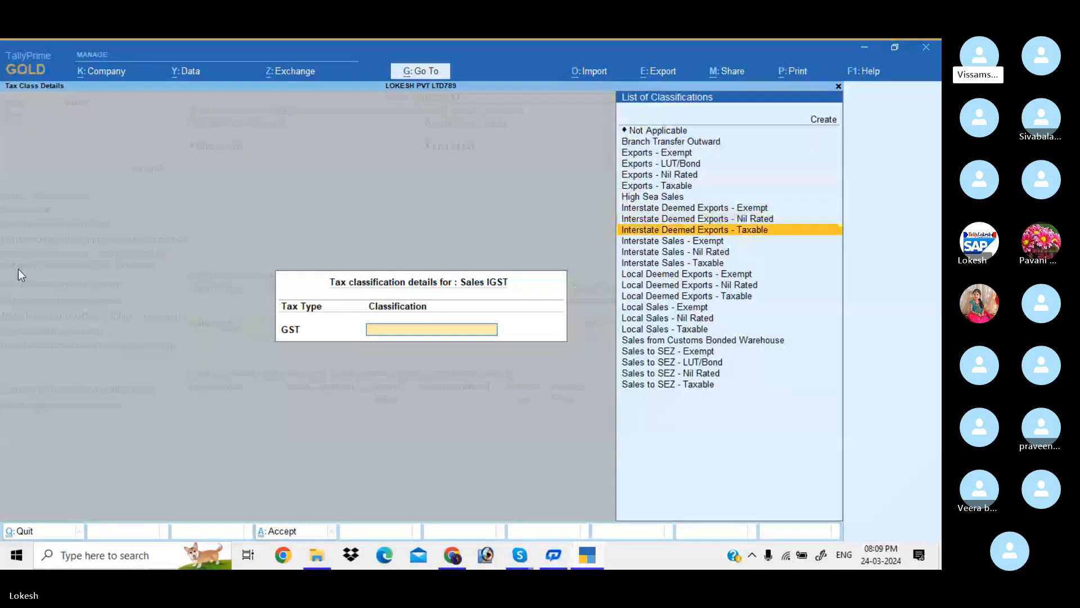
pyautogui.press('Down')
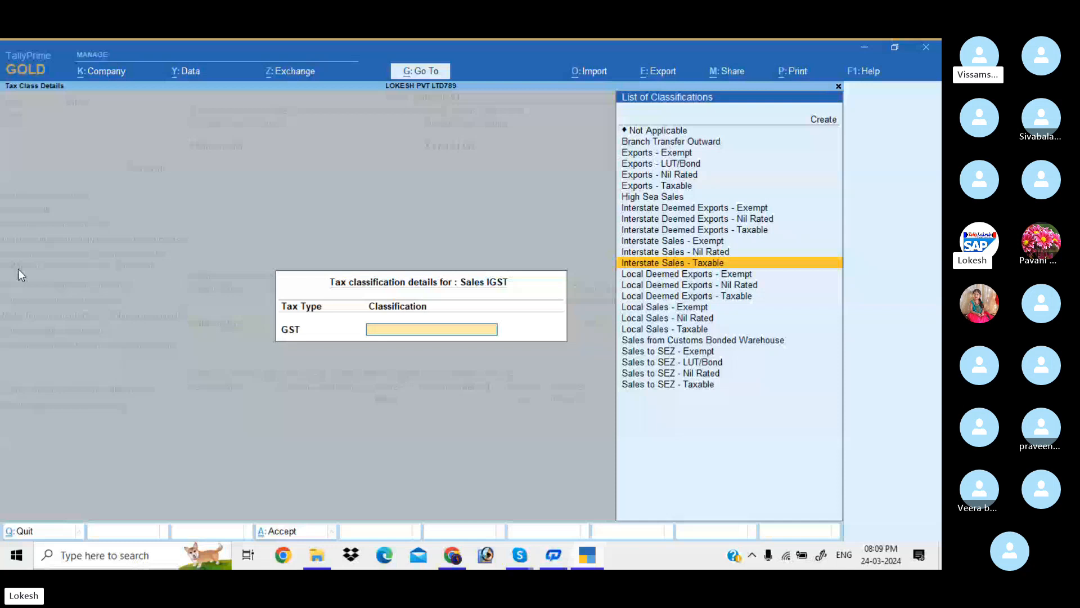
pyautogui.press('Return')
pyautogui.press('Return')
pyautogui.press('Return')
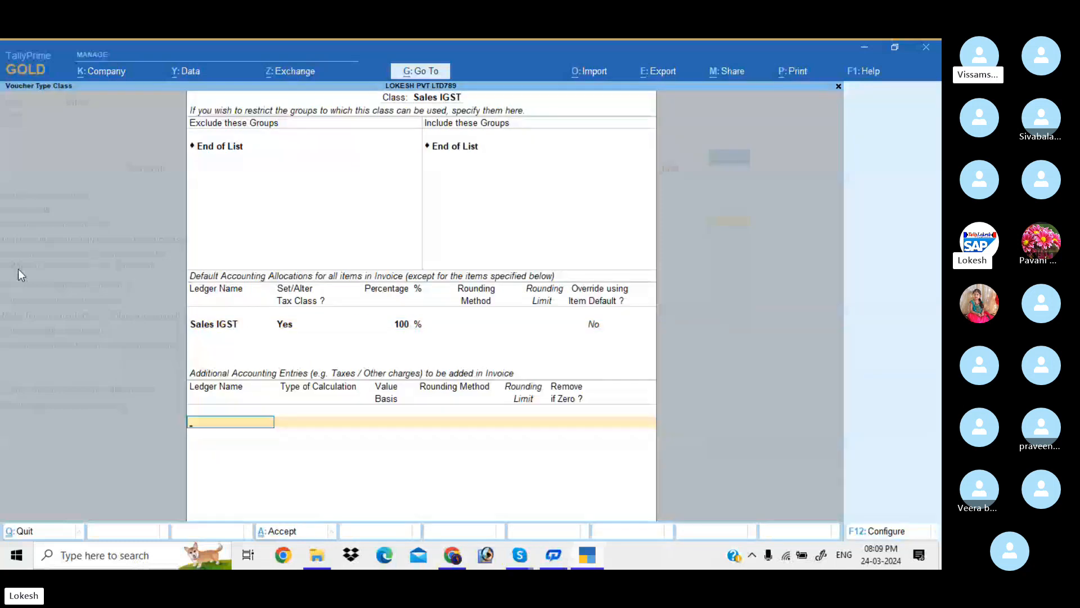
# - Add IGST as an additional accounting entry of the Sales IGST class, removed if zero
pyautogui.write('igst')
pyautogui.press('Return')
pyautogui.press('Return')
pyautogui.press('Return')
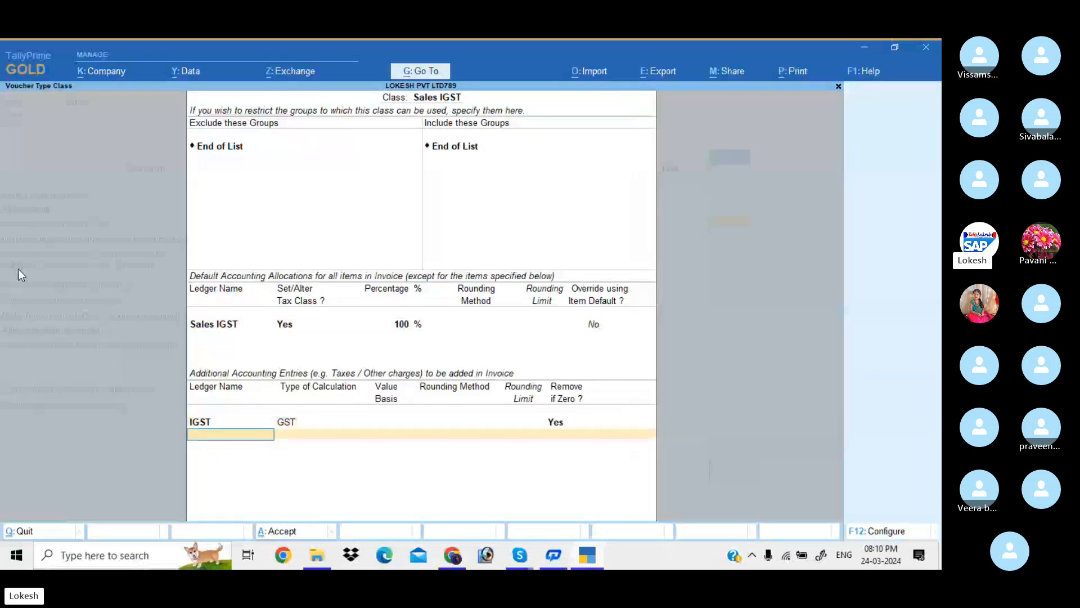
# - Add the Round Off ledger below IGST as an additional entry, calculated As Total Amount Rounding
pyautogui.write('RA')
pyautogui.press('BackSpace')
pyautogui.press('Down')
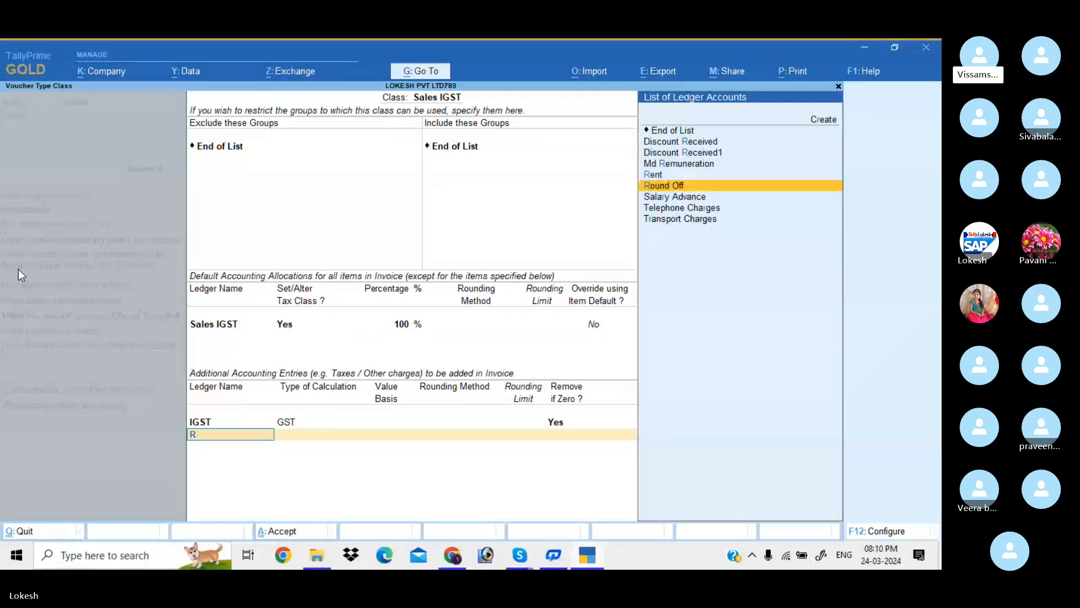
pyautogui.press('Return')
pyautogui.press('Down')
pyautogui.press('Down')
pyautogui.press('Down')
pyautogui.press('Return')
# - Set the Sales IGST class's Round Off entry to Normal Rounding with a limit of 1, removed if zero
pyautogui.press('Down')
pyautogui.press('Down')
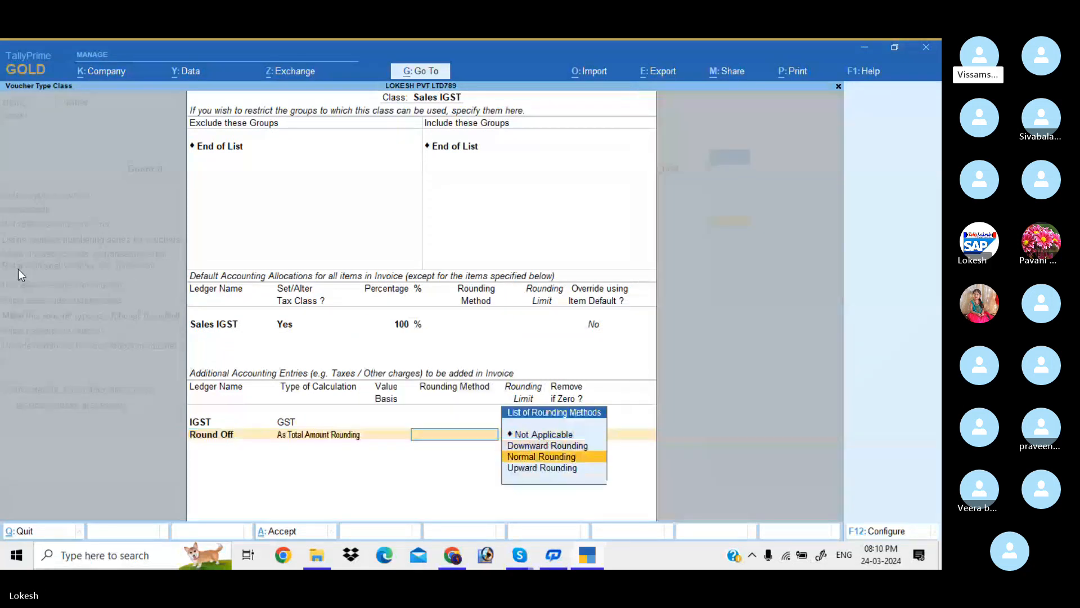
pyautogui.press('Return')
pyautogui.press('Return')
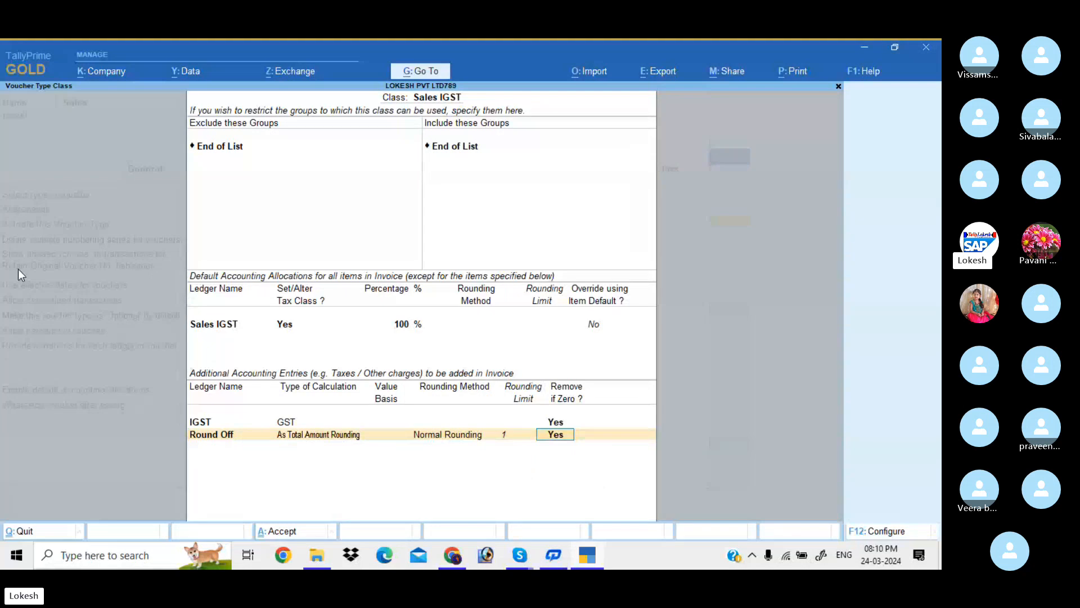
pyautogui.press('Return')
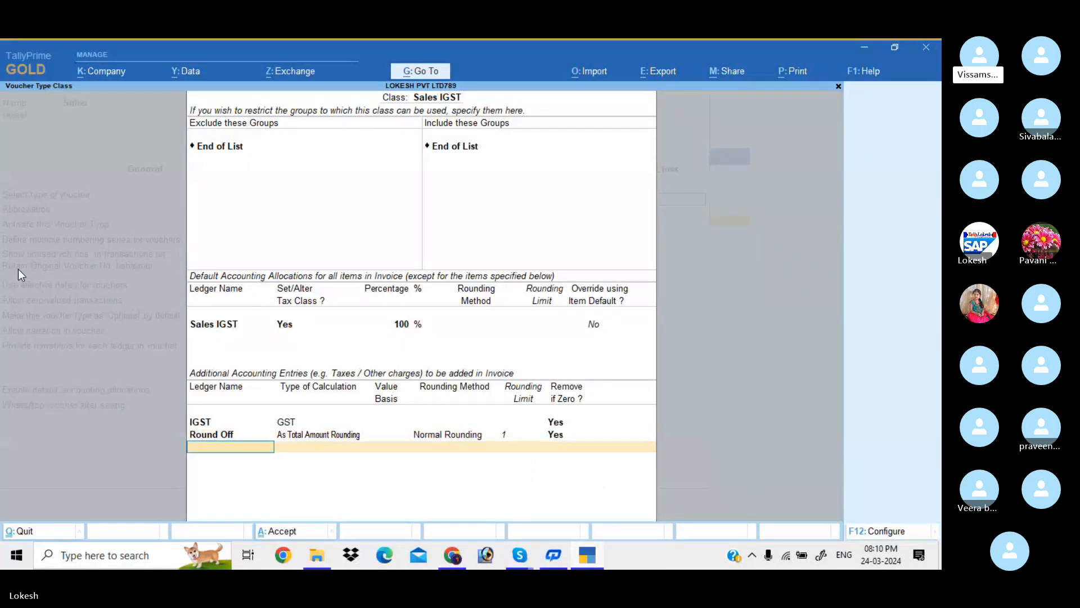
# - Accept the Sales IGST class, save the Sales voucher type and return to the Gateway of Tally
pyautogui.press('Return')
pyautogui.press('Return')
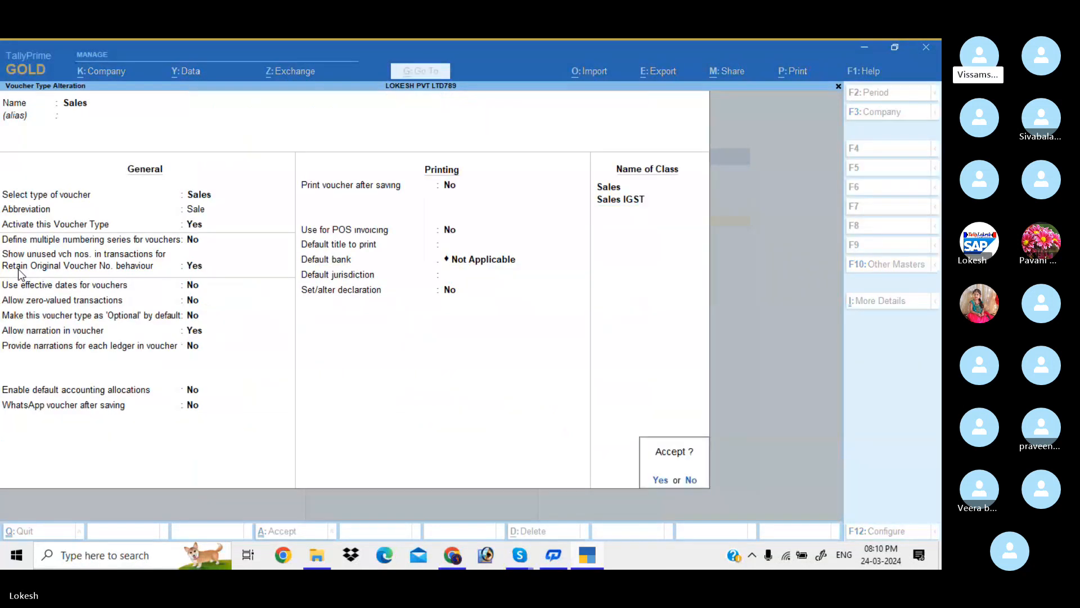
pyautogui.press('Return')
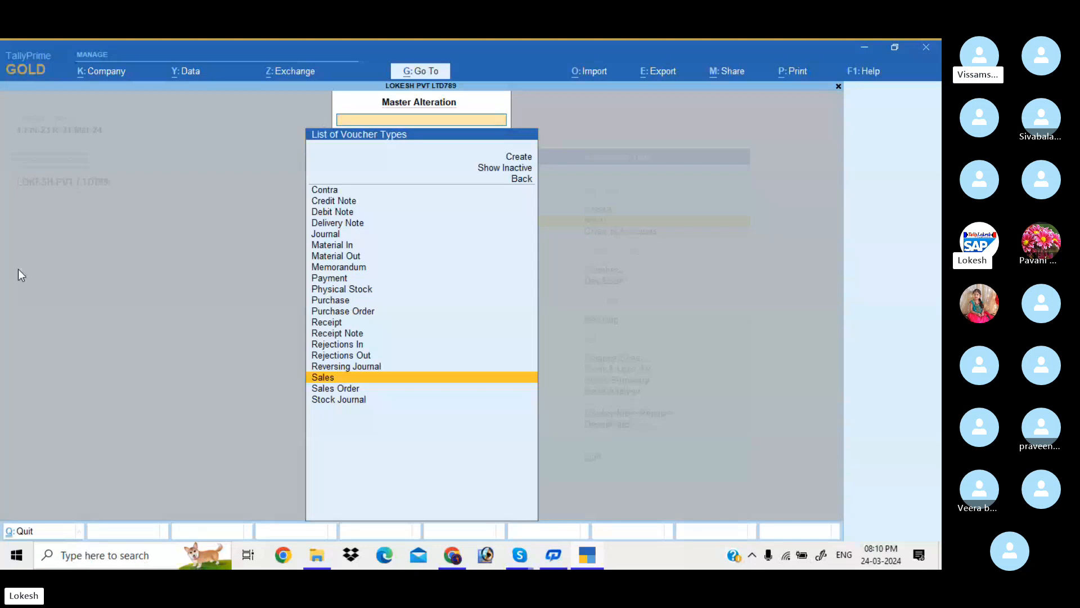
pyautogui.press('Escape')
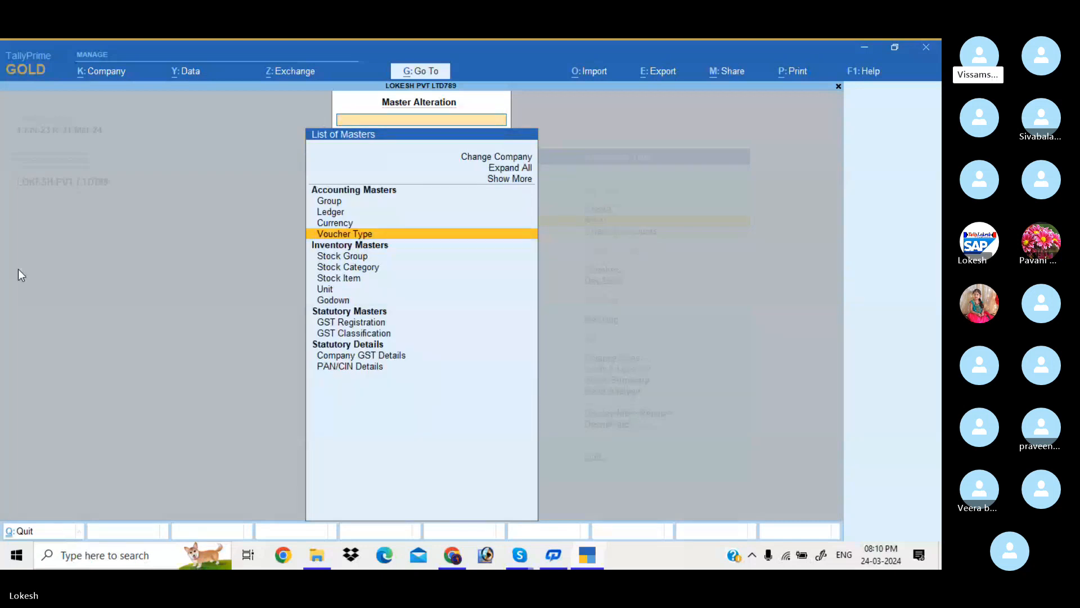
pyautogui.press('Escape')
# - Start a new Sales voucher using the Sales voucher class
pyautogui.press('Down')
pyautogui.press('Down')
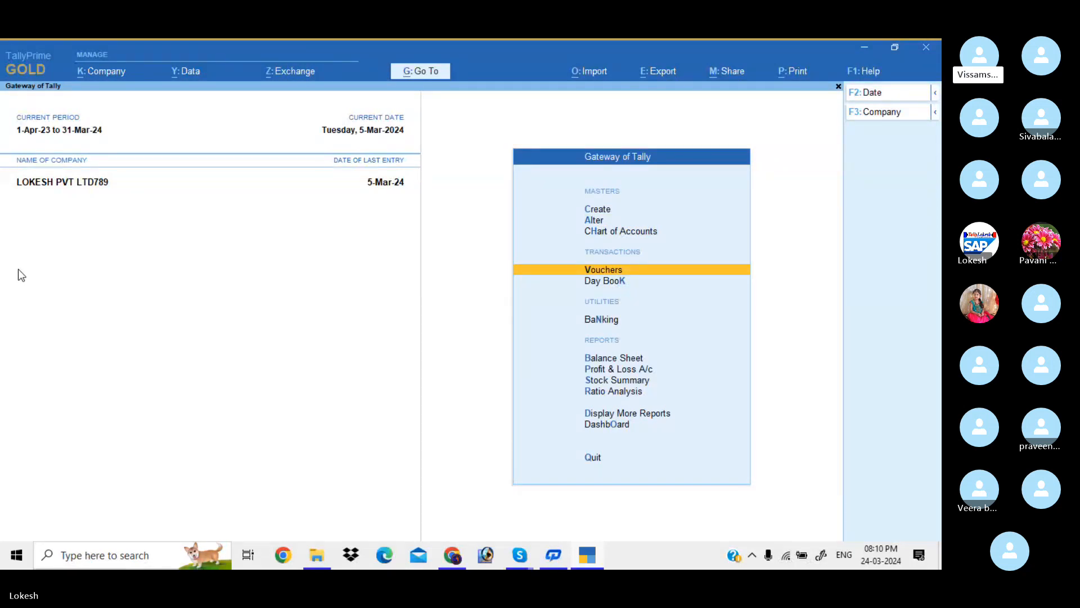
pyautogui.press('Return')
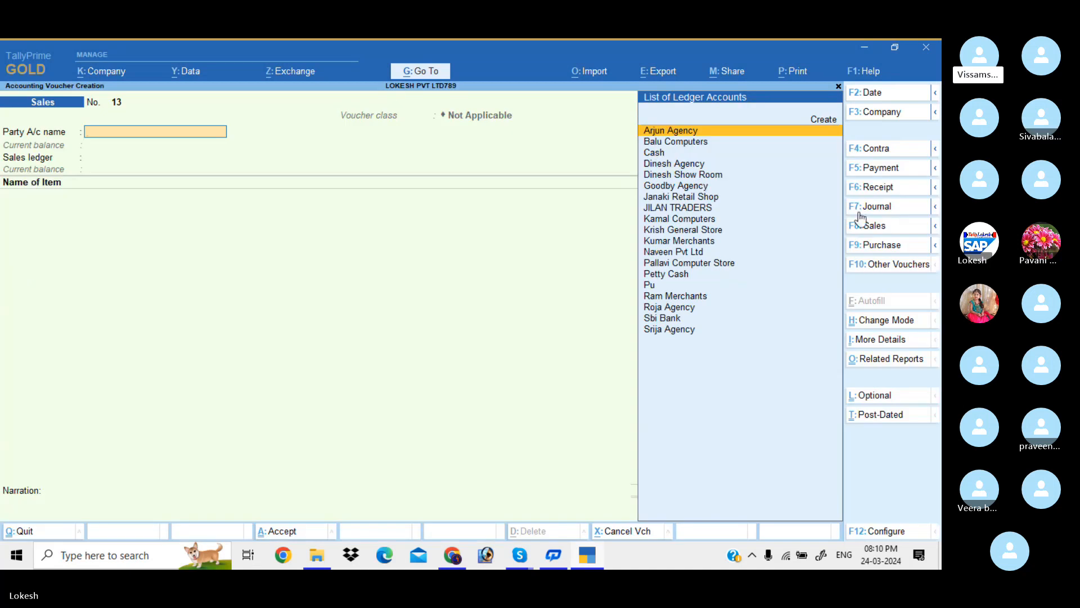
pyautogui.click(886, 227)
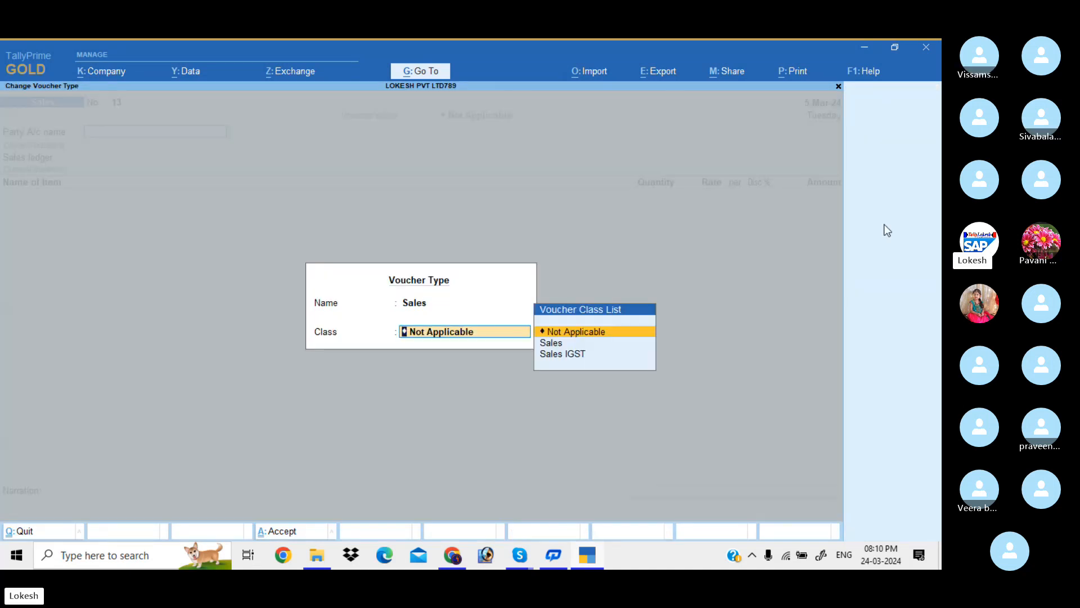
pyautogui.press('Down')
pyautogui.press('Down')
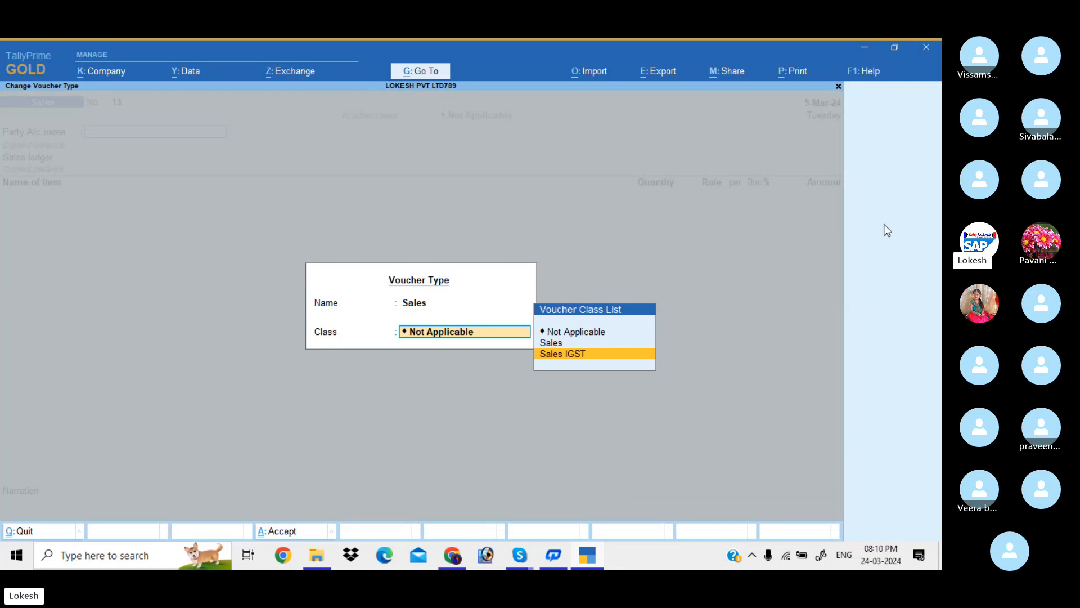
pyautogui.press('Up')
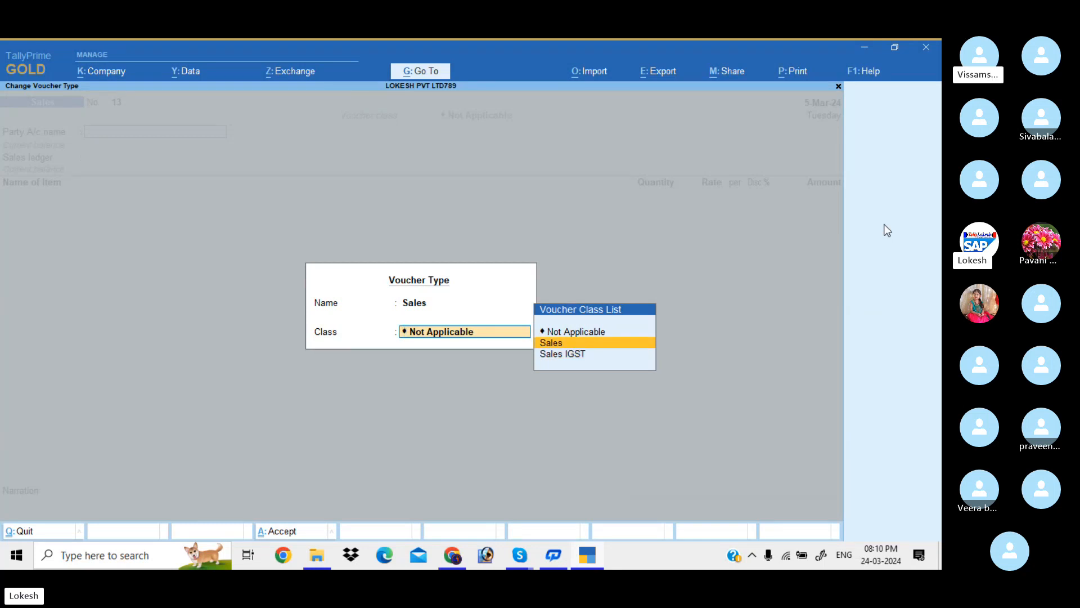
pyautogui.press('Return')
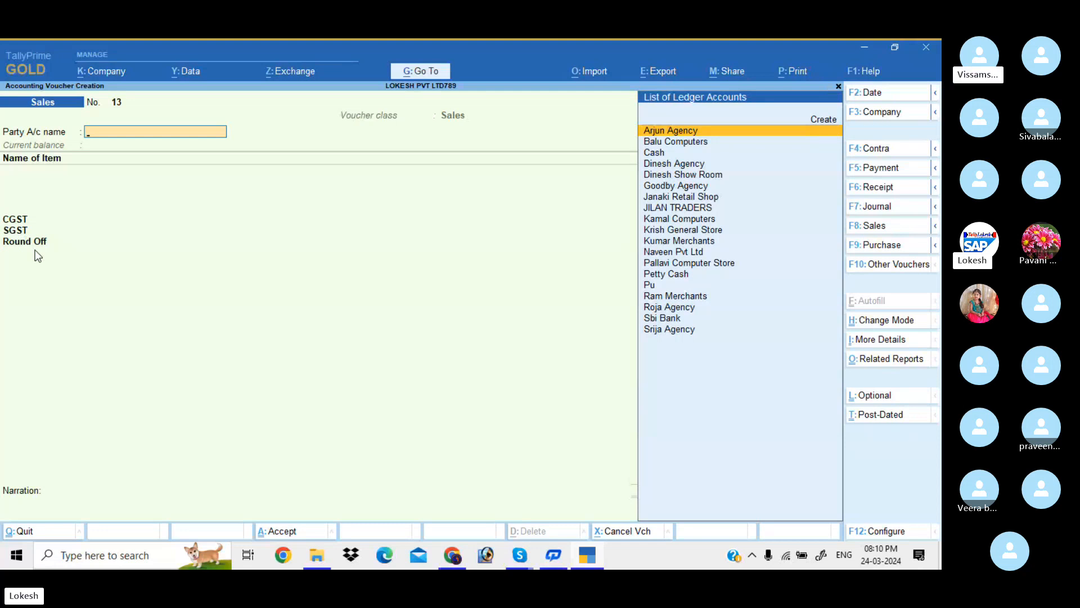
# - Choose Ram Merchants as the party and accept the dispatch and party details without changes
pyautogui.write('RAM')
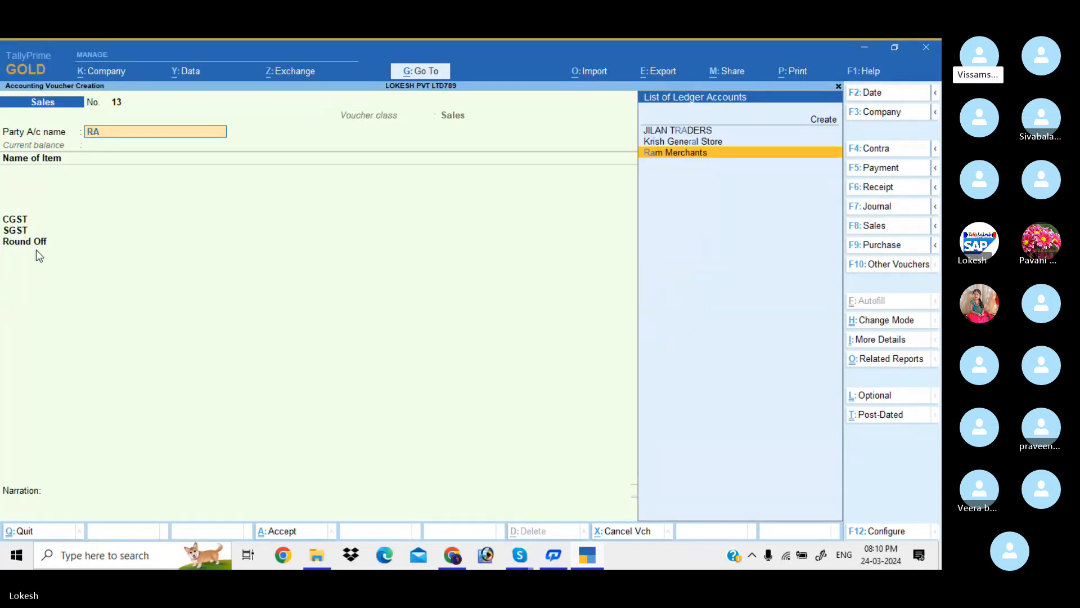
pyautogui.press('Return')
pyautogui.press('Return')
pyautogui.press('Return')
pyautogui.press('Return')
pyautogui.press('Return')
pyautogui.press('Return')
pyautogui.press('Return')
pyautogui.press('Return')
pyautogui.press('Return')
pyautogui.press('Return')
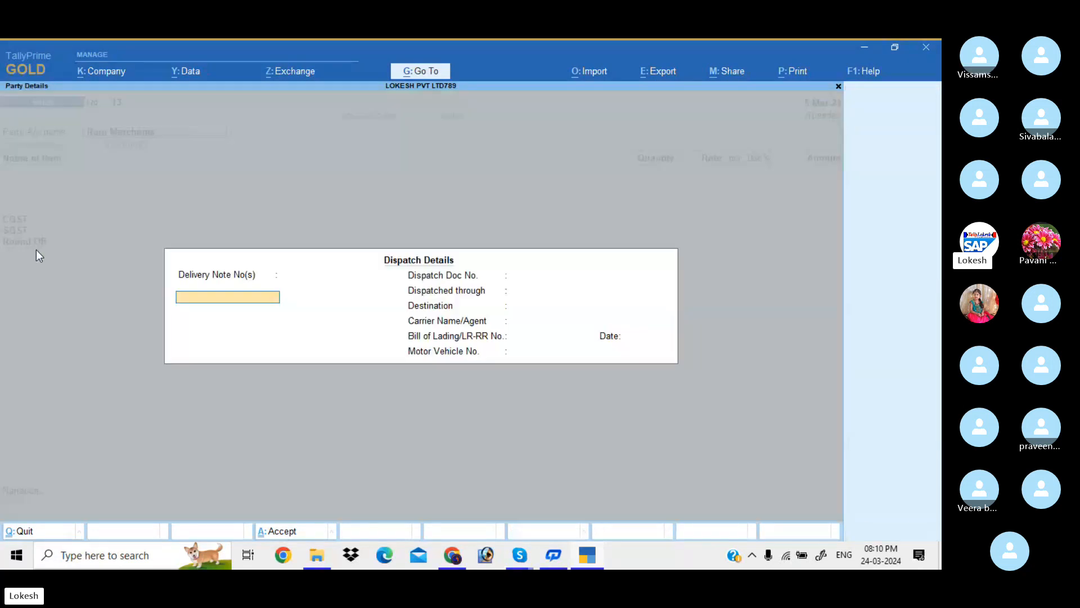
pyautogui.press('Return')
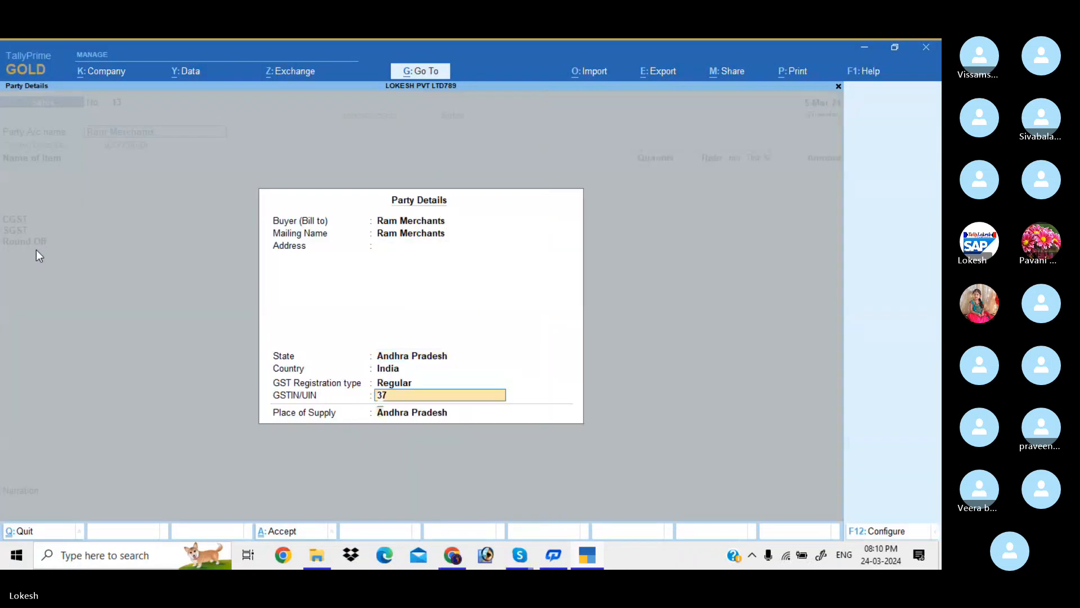
pyautogui.press('Return')
pyautogui.press('Return')
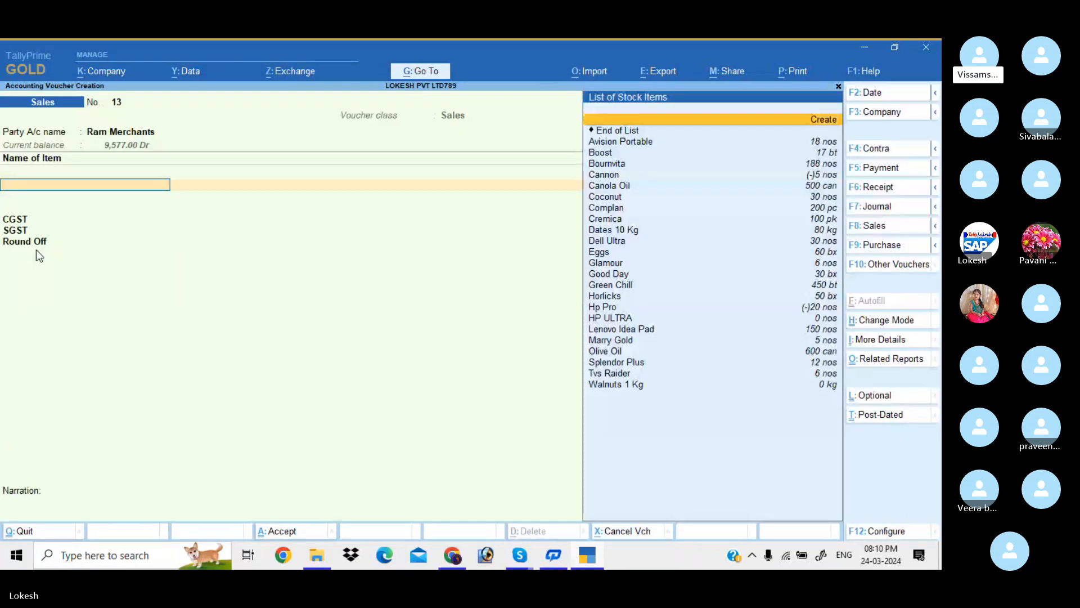
# - Add the stock item Boost with a quantity of 1 bt at a rate of 500.65
pyautogui.press('Down')
pyautogui.press('Down')
pyautogui.press('Return')
pyautogui.write('1')
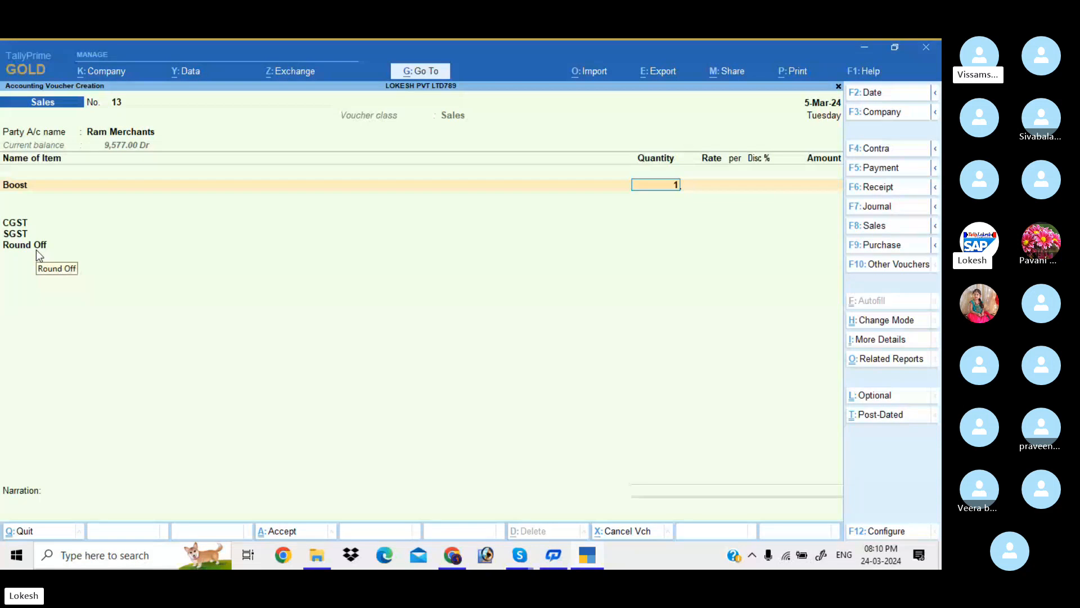
pyautogui.press('Return')
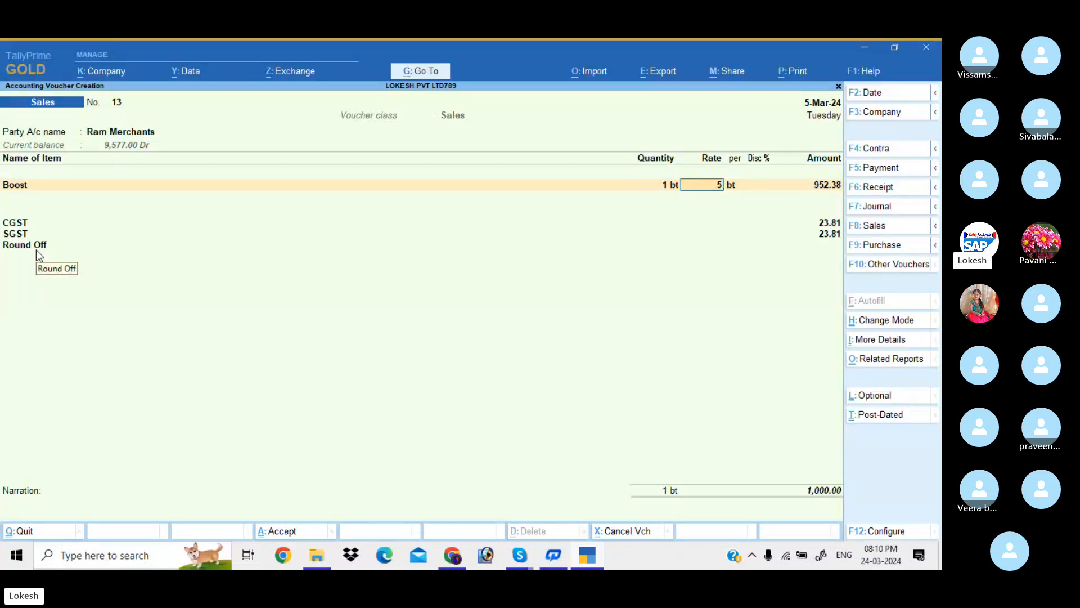
pyautogui.write('500.')
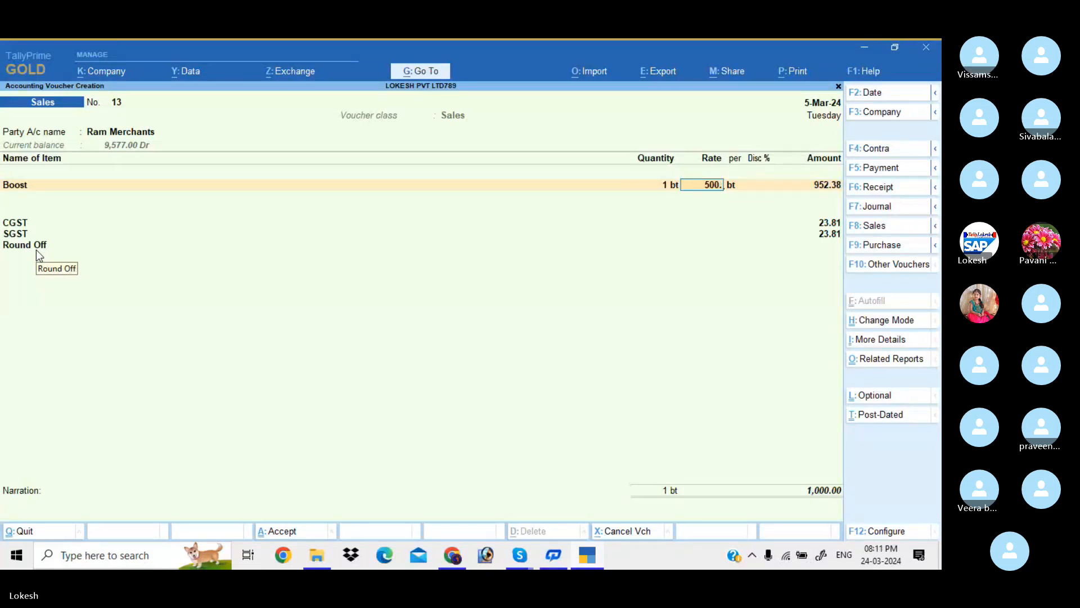
pyautogui.write('65')
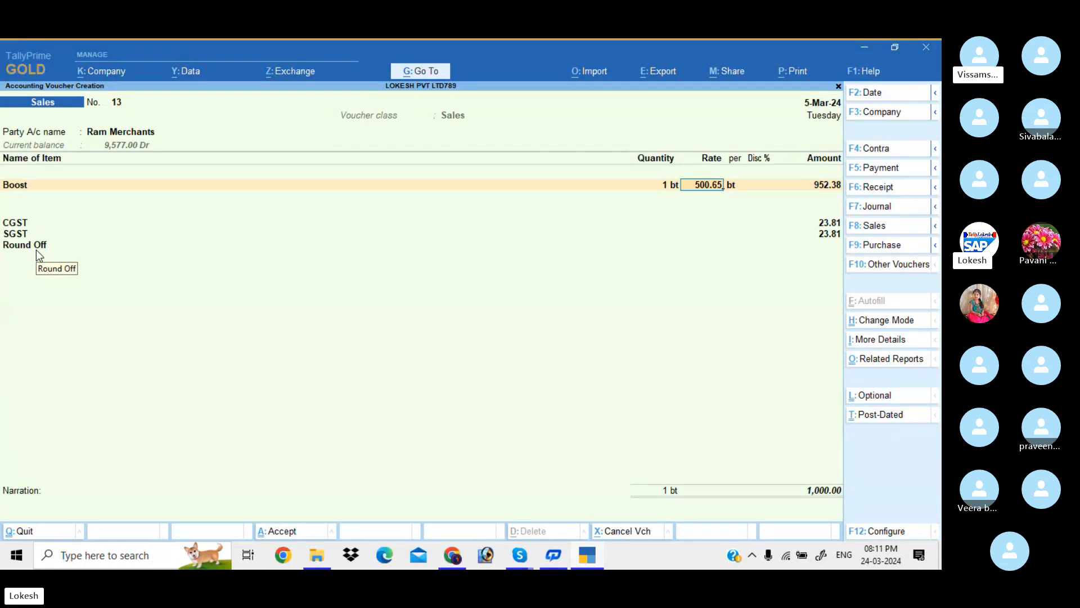
pyautogui.press('Return')
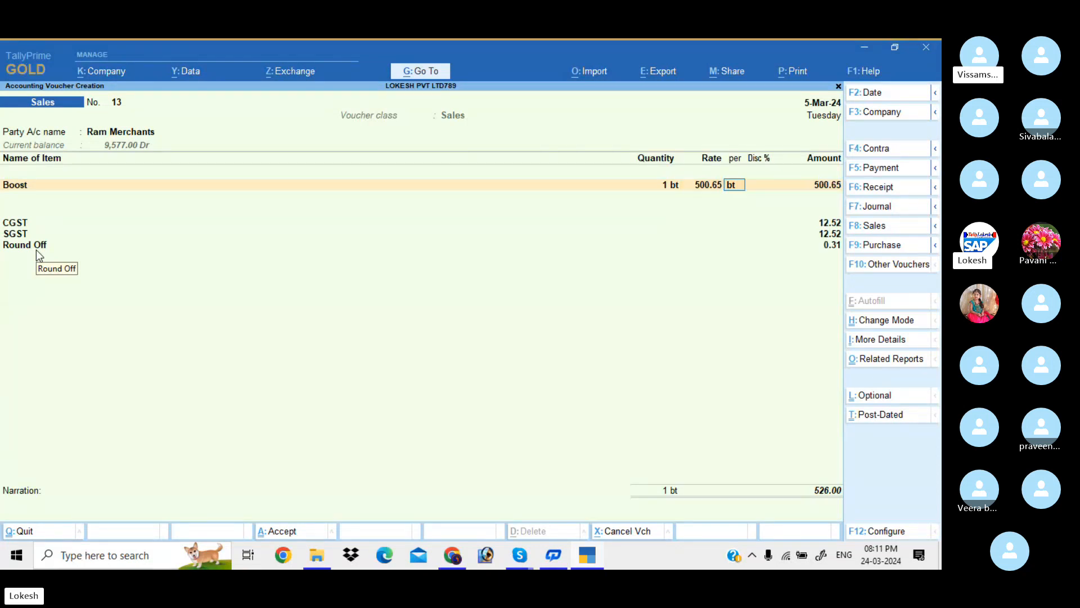
pyautogui.press('Return')
pyautogui.press('Return')
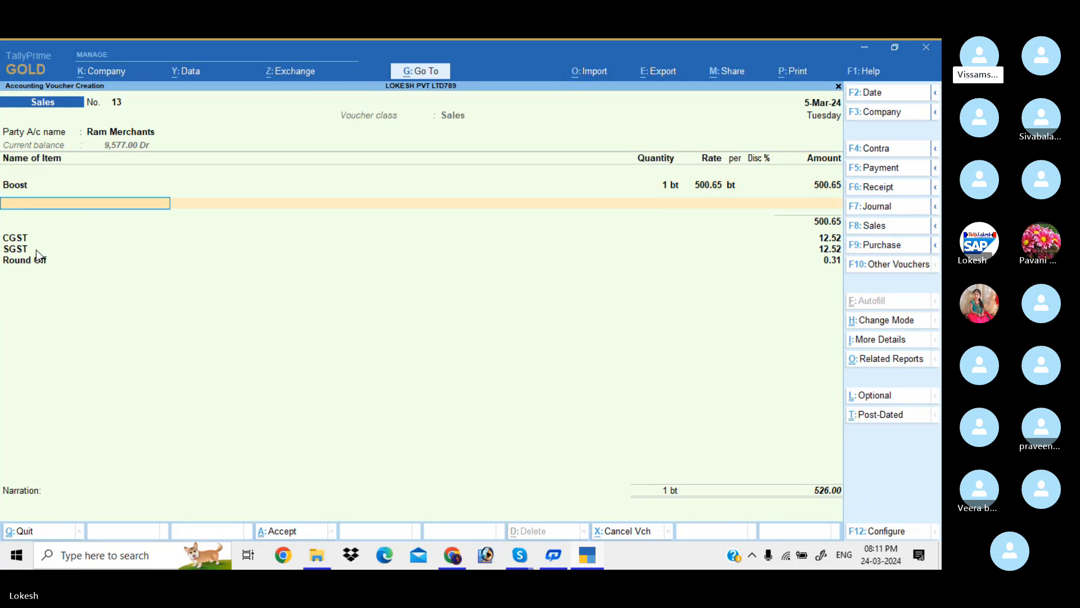
# - Add the stock item Avision Portable with a quantity of 2 nos at a rate of 1,000.33
pyautogui.press('Down')
pyautogui.press('Return')
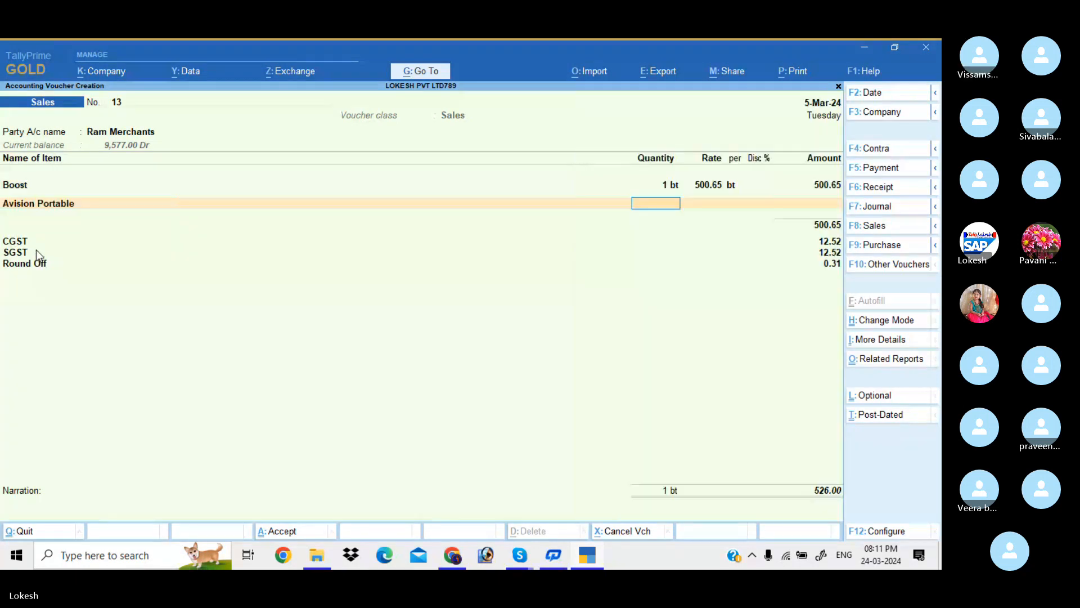
pyautogui.write('2')
pyautogui.press('Return')
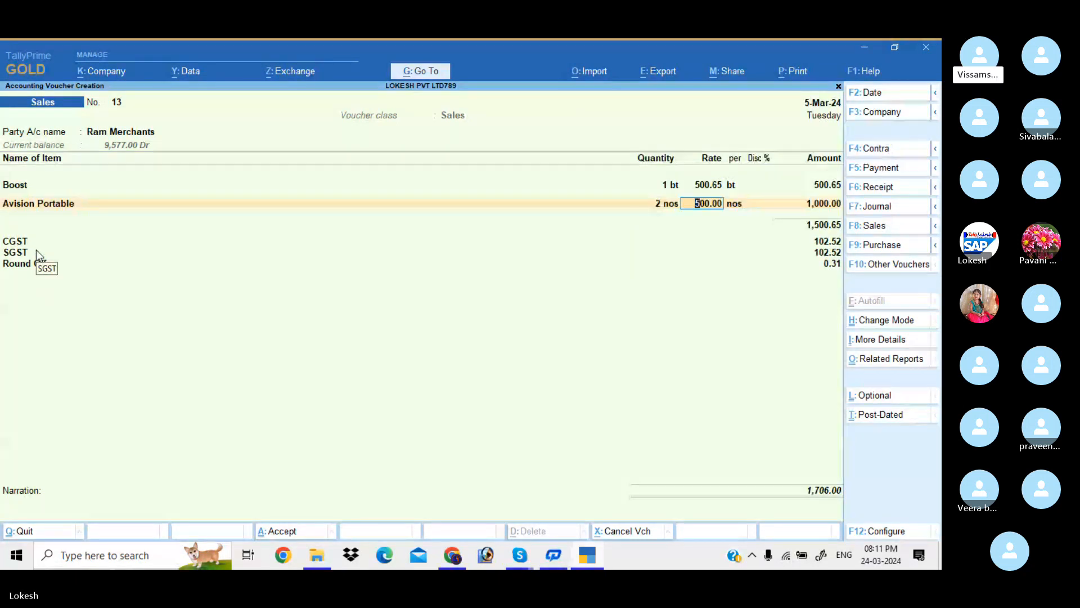
pyautogui.write('1,0')
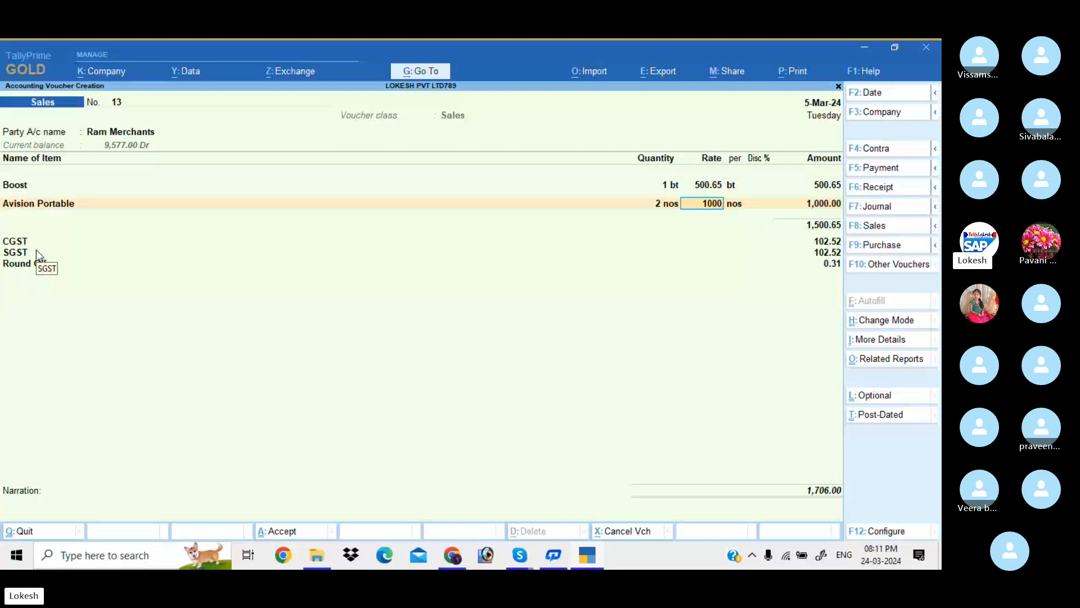
pyautogui.write('00.33')
pyautogui.press('Return')
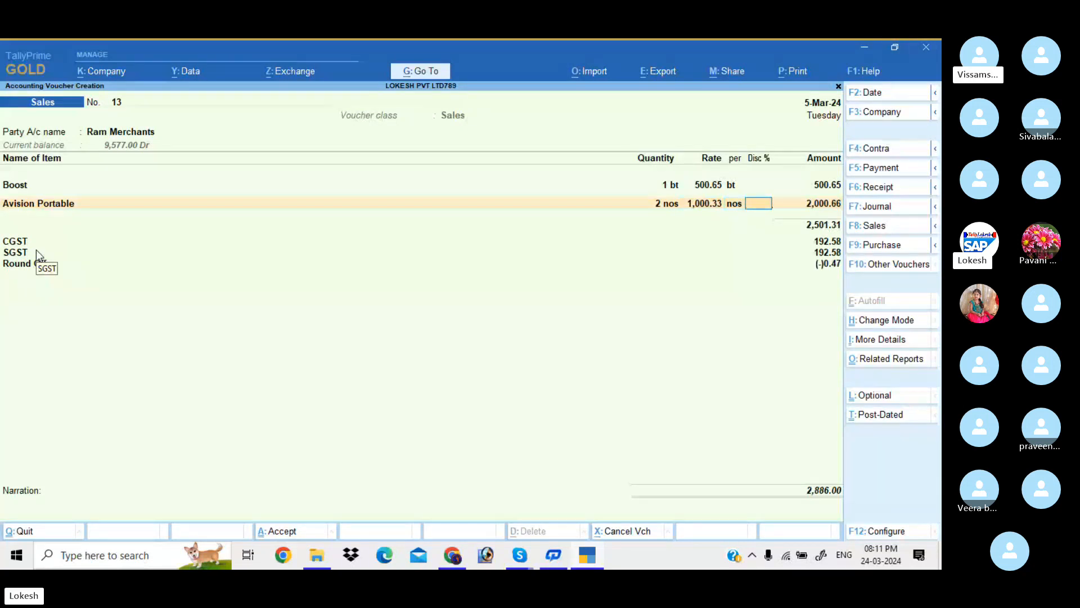
pyautogui.press('Return')
pyautogui.press('Return')
# - Add the stock item Cannon with a quantity of 5 nos at a rate of 1,200.63
pyautogui.press('Down')
pyautogui.press('Down')
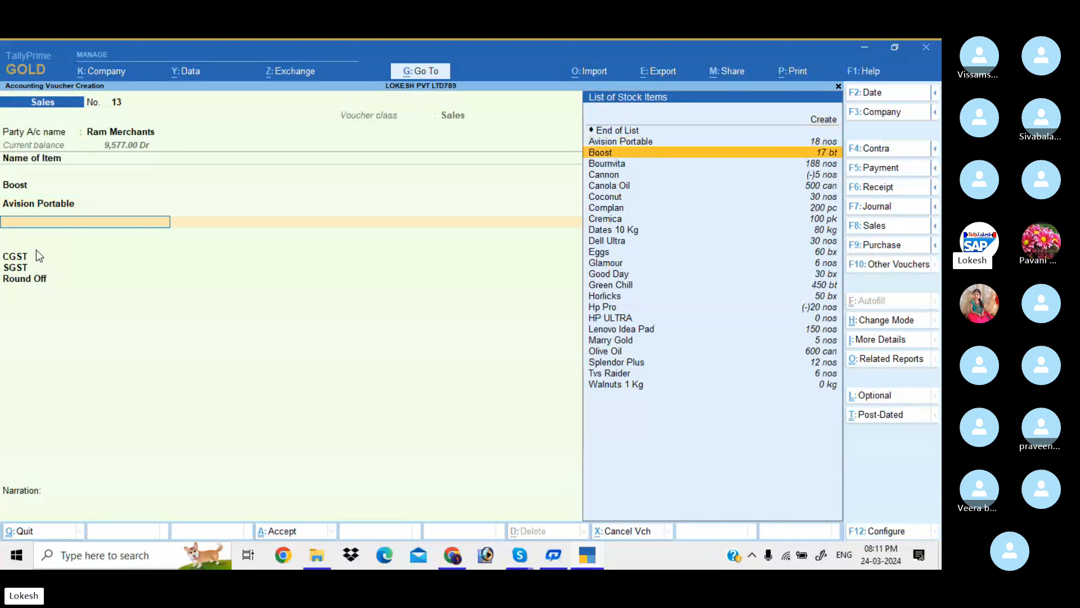
pyautogui.press('Down')
pyautogui.press('Down')
pyautogui.press('Return')
pyautogui.write('5')
pyautogui.press('Return')
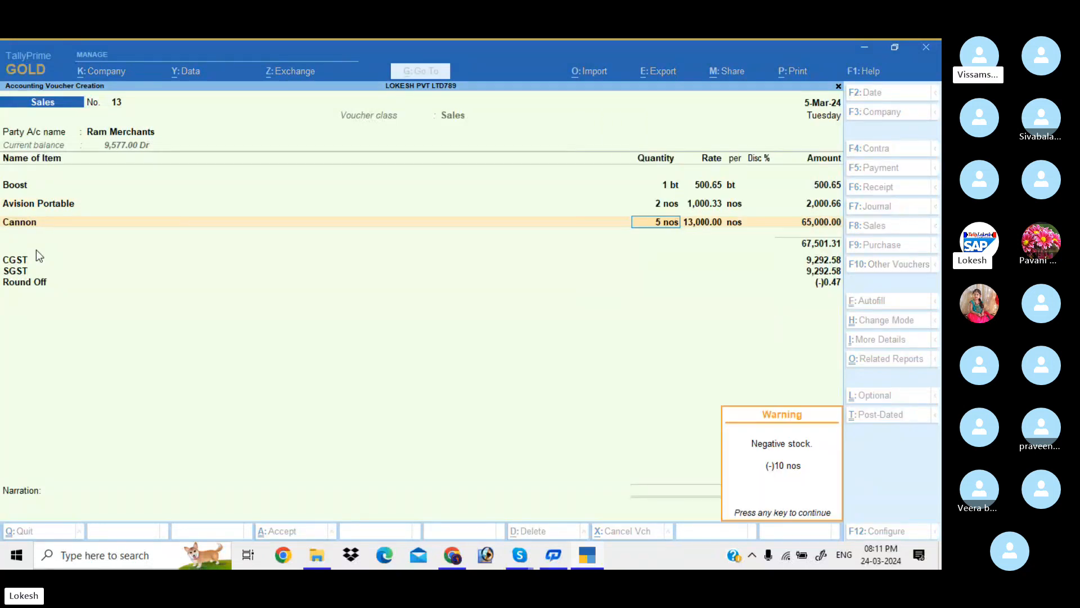
pyautogui.press('Return')
pyautogui.write('12')
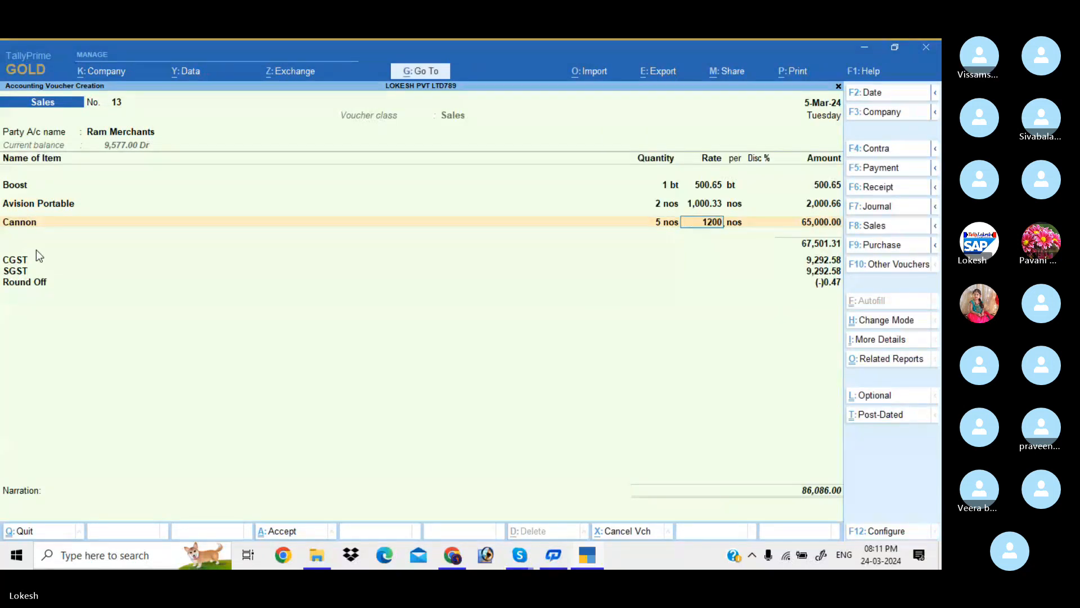
pyautogui.press('Return')
pyautogui.press('Return')
pyautogui.press('Return')
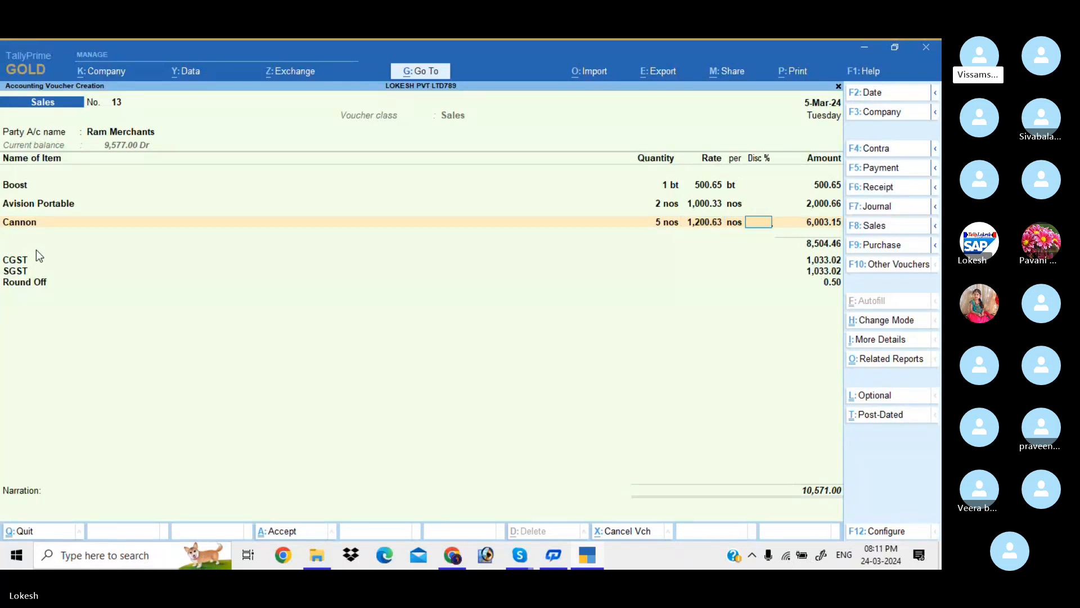
# - Add the stock item Canola Oil with a quantity of 5 can at a rate of 1,200.36
pyautogui.press('Down')
pyautogui.press('Down')
pyautogui.press('Down')
pyautogui.press('Down')
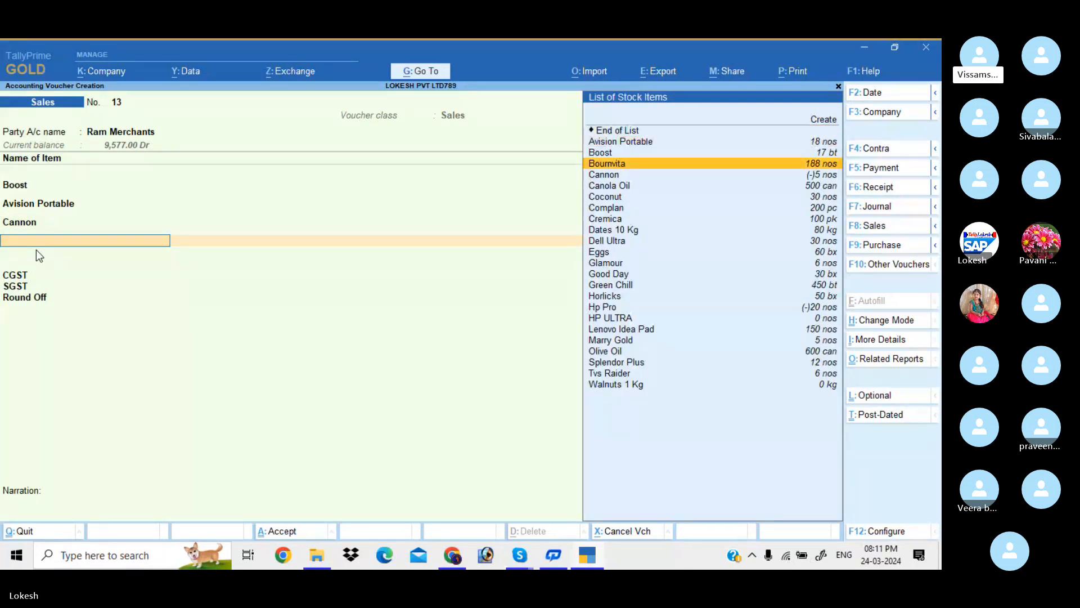
pyautogui.press('Return')
pyautogui.press('BackSpace')
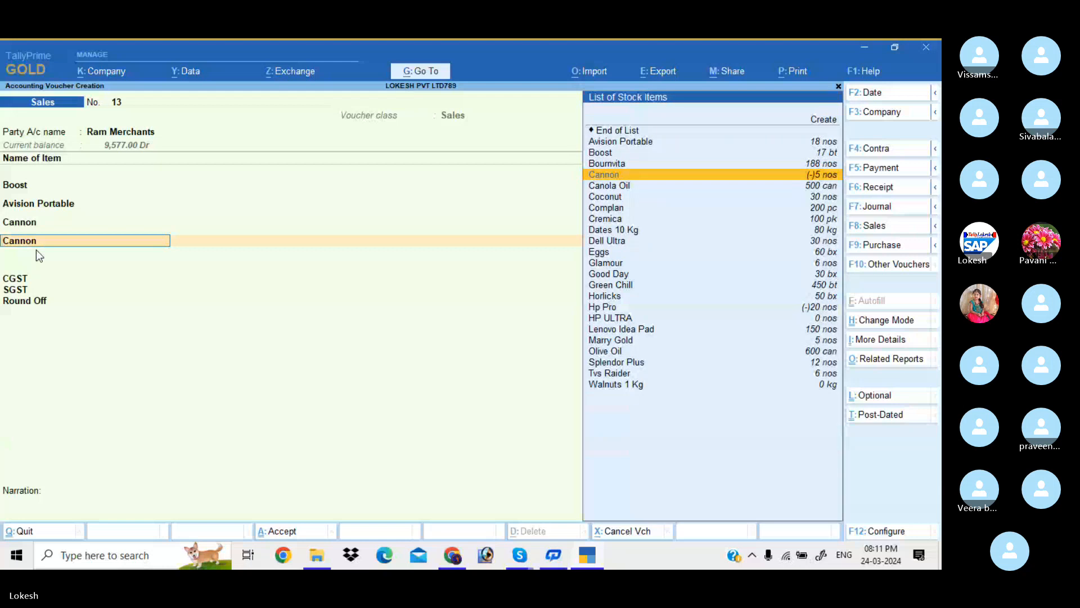
pyautogui.press('Down')
pyautogui.press('Return')
pyautogui.write('5')
pyautogui.press('Return')
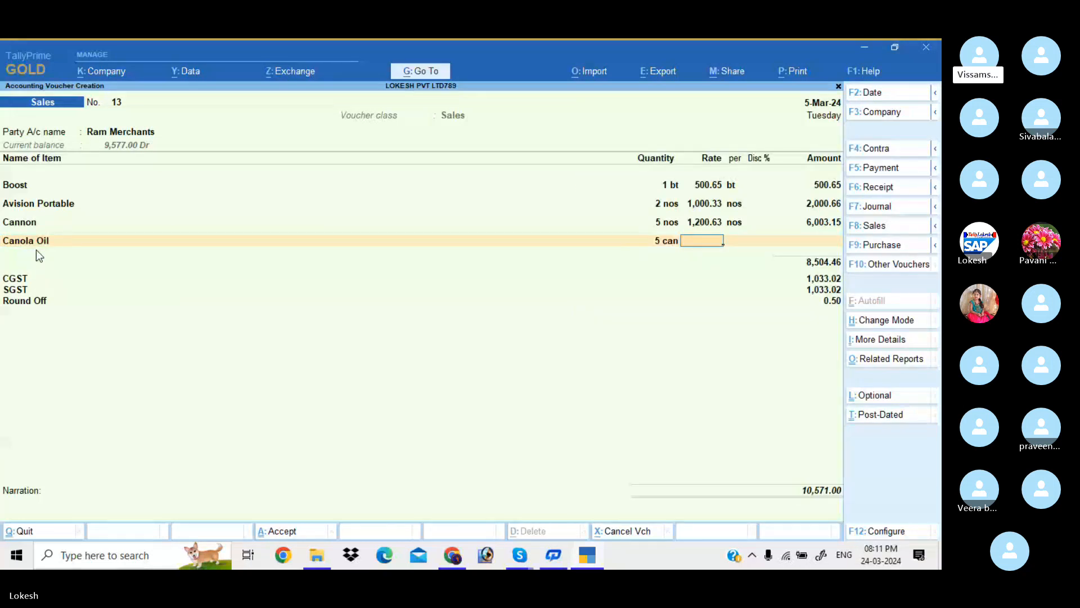
pyautogui.write('1200.3')
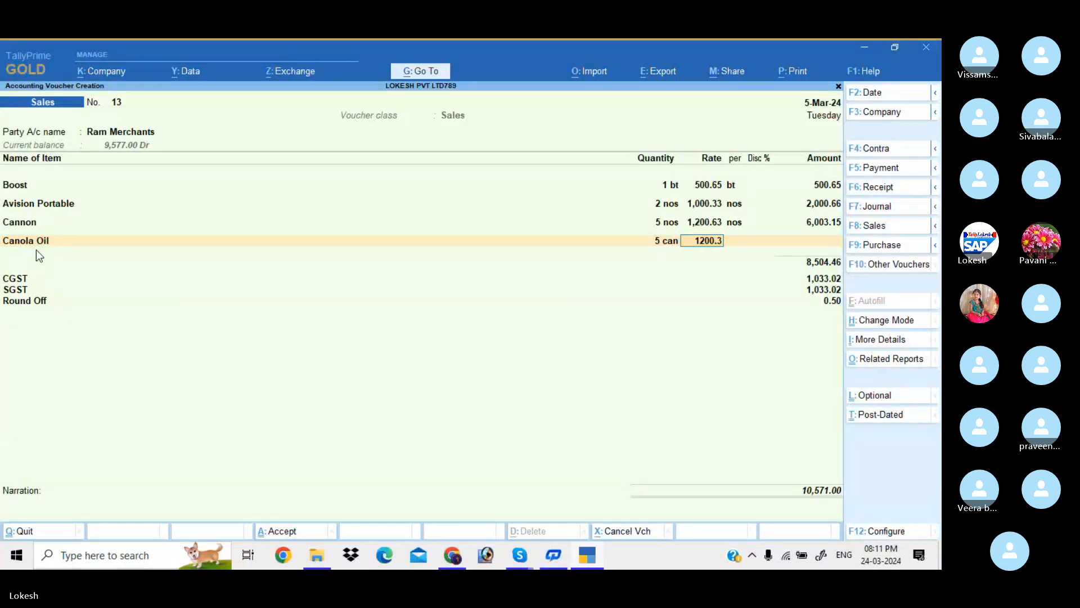
pyautogui.press('Return')
pyautogui.press('Return')
pyautogui.press('Return')
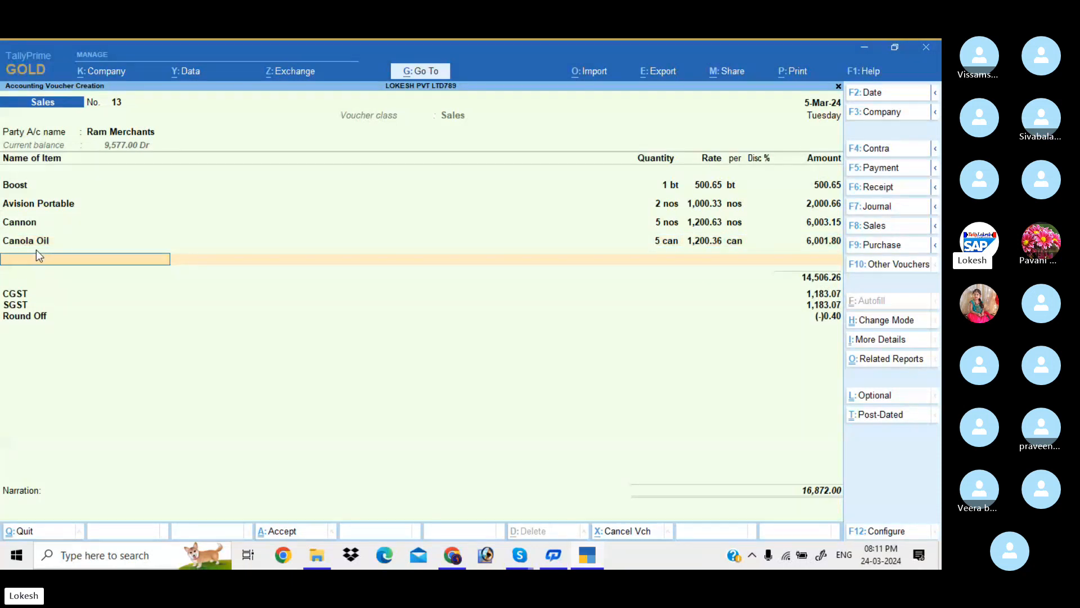
# - End the item list and save the sales voucher, accepting the modified tax details with conflicts
pyautogui.press('Return')
pyautogui.press('Return')
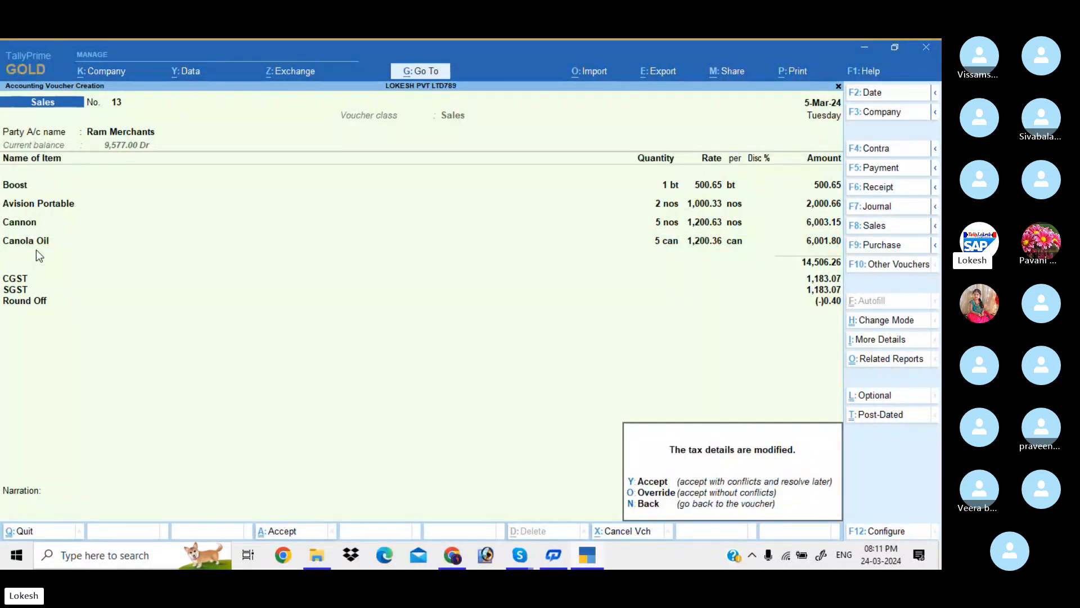
pyautogui.press('y')
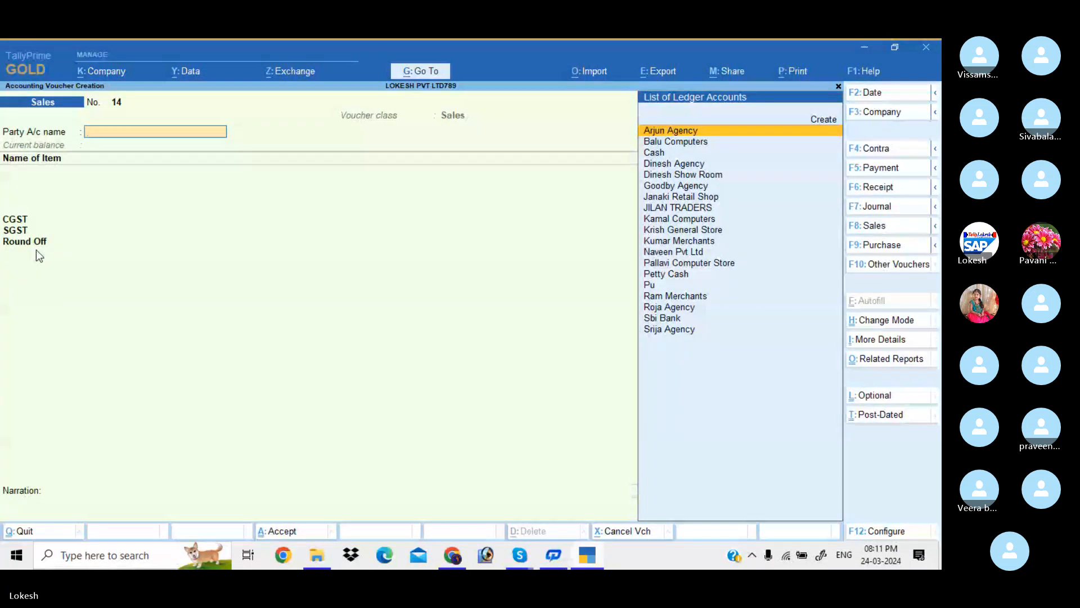
# - Switch the new Sales voucher to the Sales IGST voucher class
pyautogui.click(882, 228)
pyautogui.press('Down')
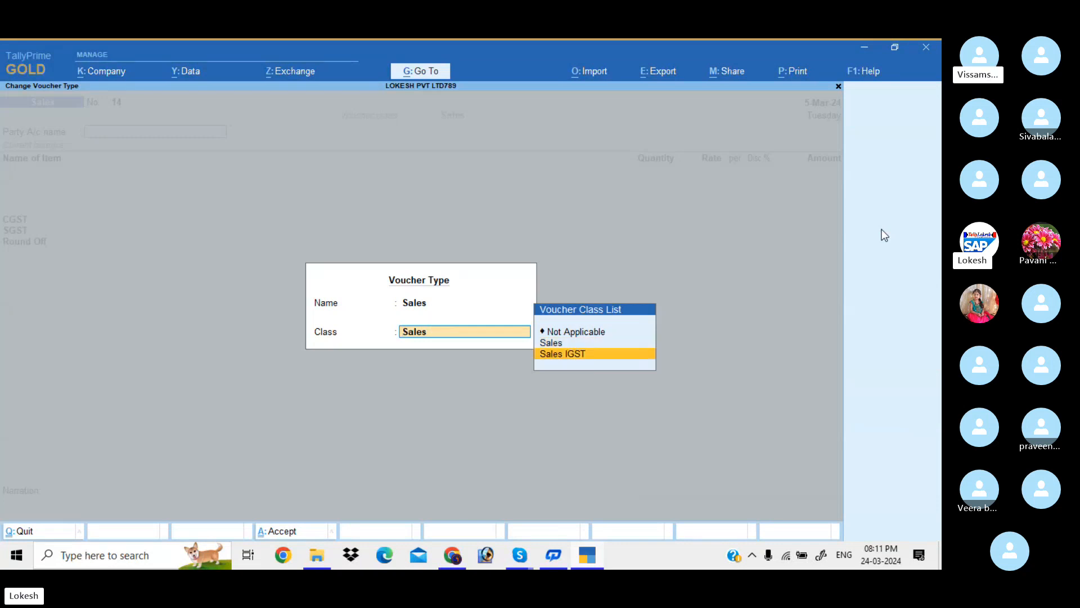
pyautogui.press('Return')
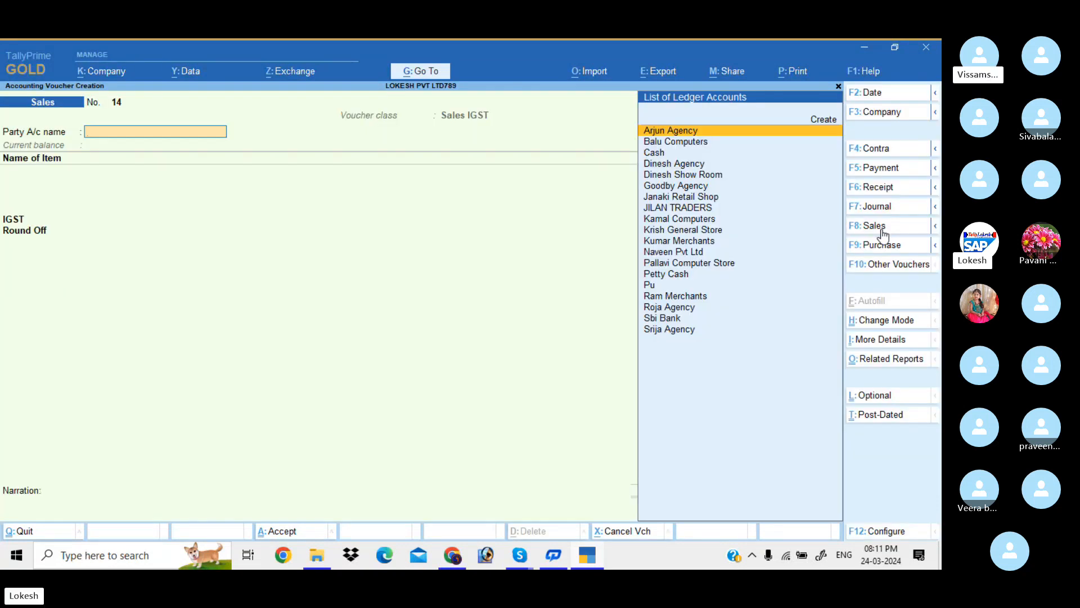
# - Start a new party ledger named Balu Merchants and place it under the Sundry Debtors group
pyautogui.hotkey('alt', 'c')
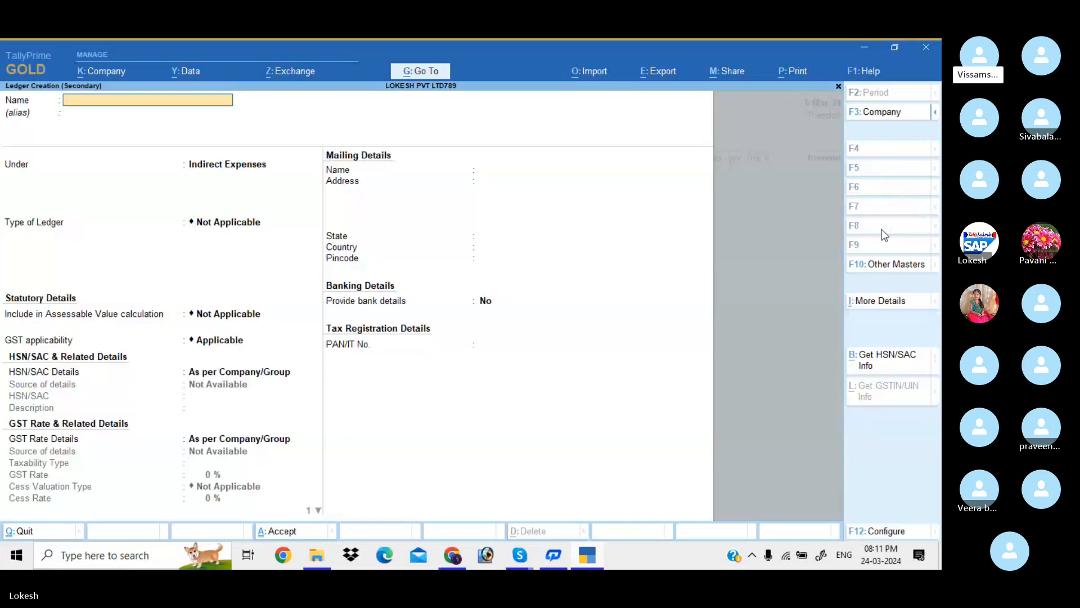
pyautogui.write('BAL')
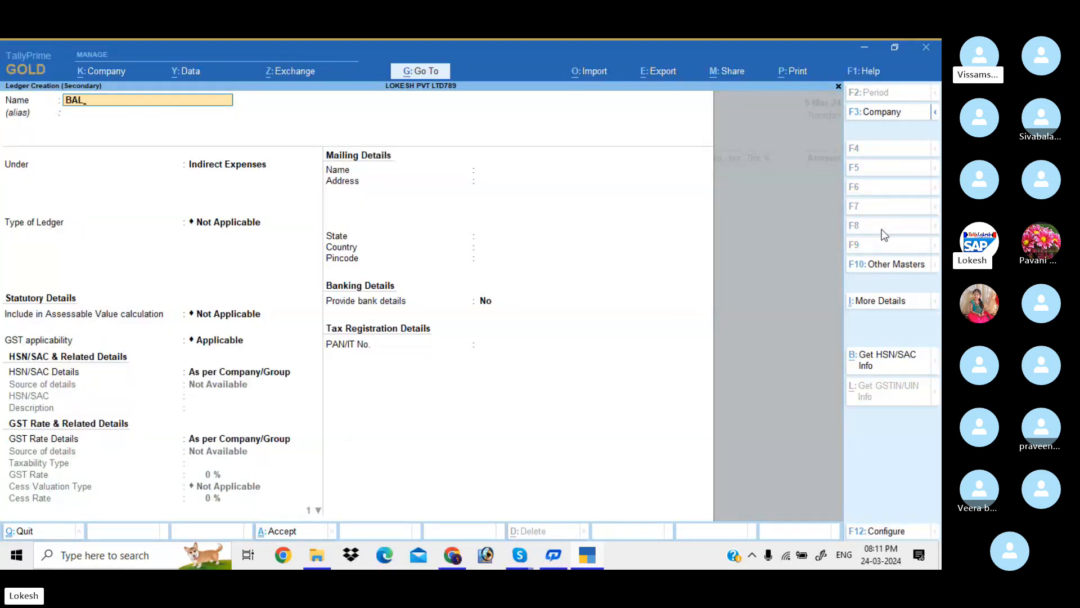
pyautogui.press('BackSpace')
pyautogui.press('BackSpace')
pyautogui.write('a')
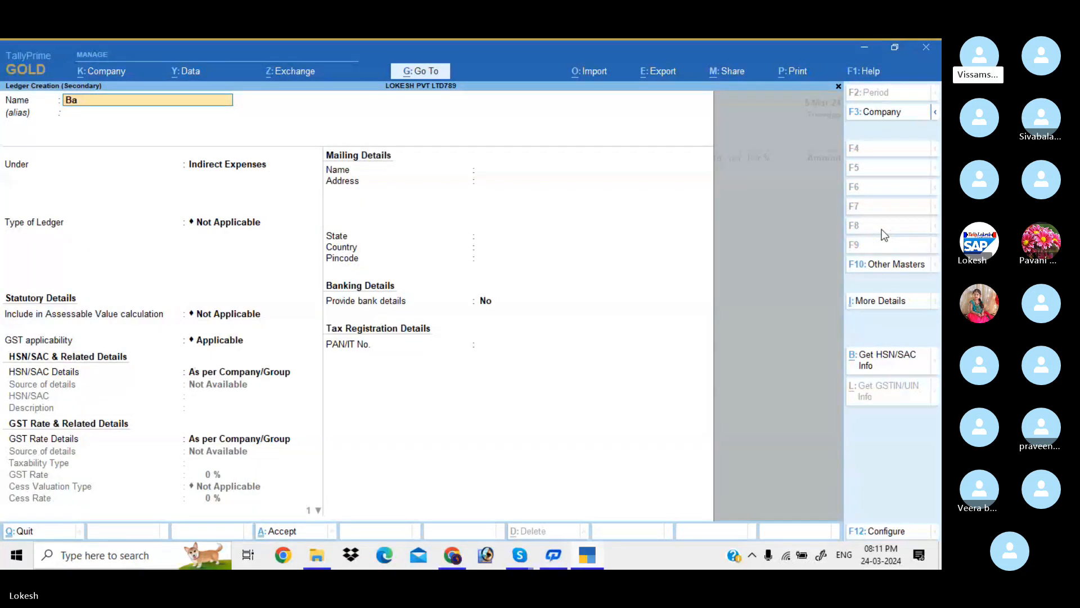
pyautogui.write('lu Merchants')
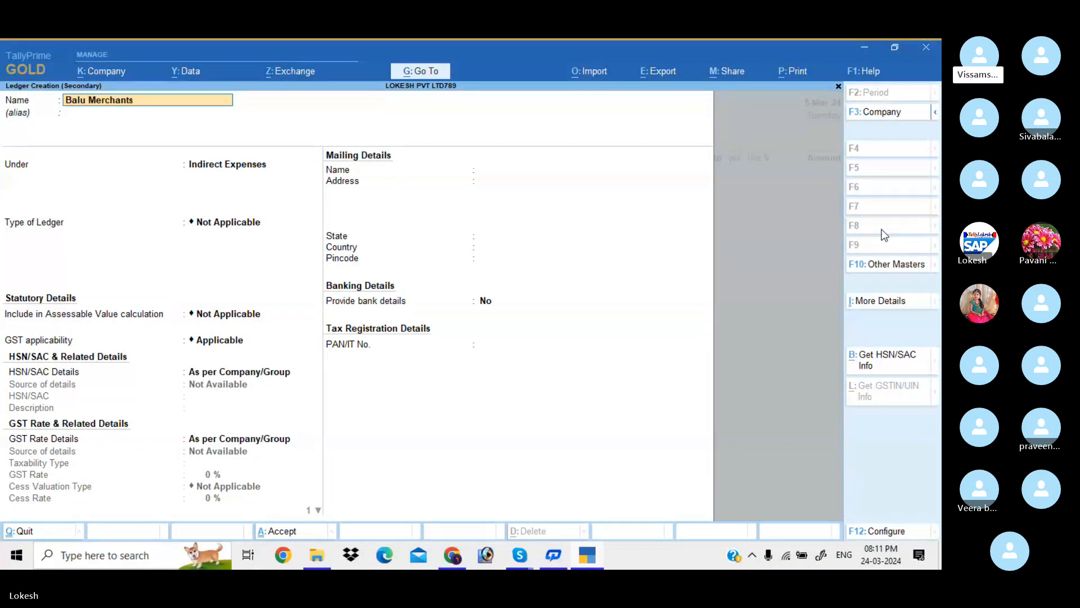
pyautogui.press('Return')
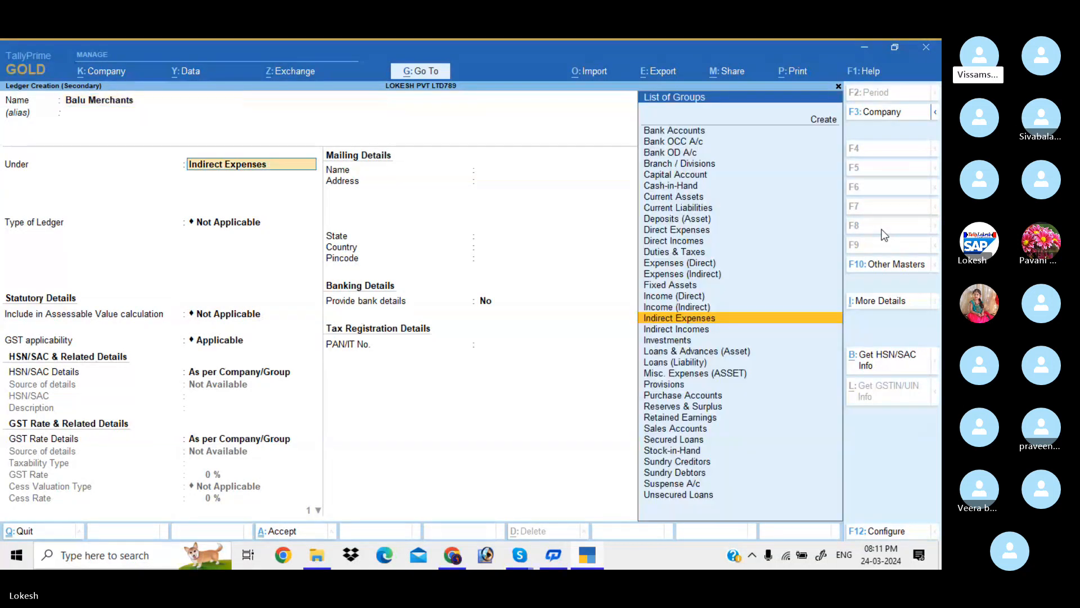
pyautogui.write('Sun')
pyautogui.press('Down')
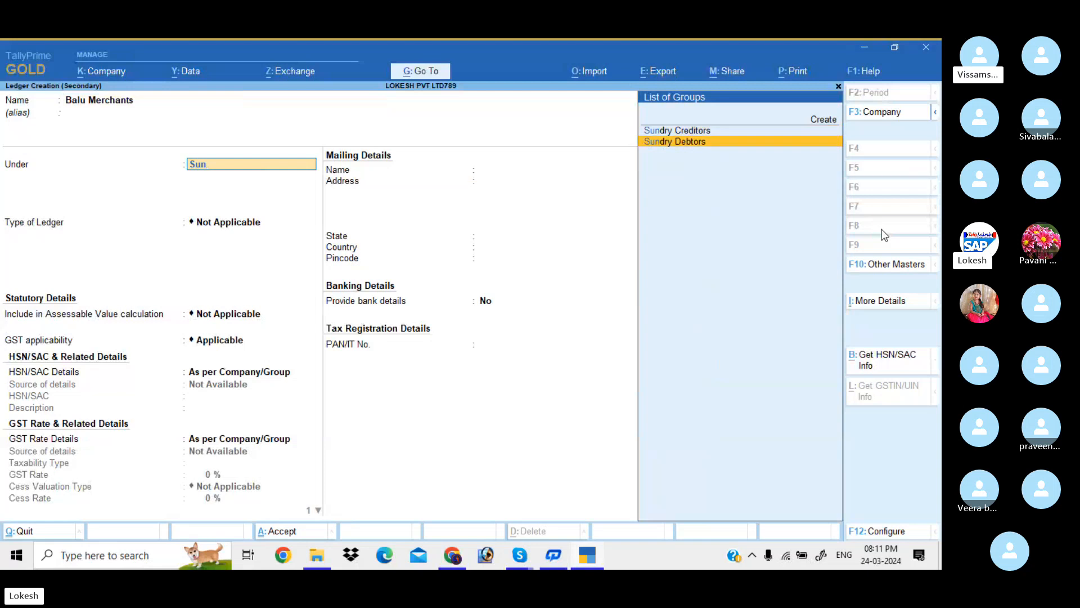
pyautogui.press('Return')
# - Set the ledger's state to Telangana, keep the Regular registration type, and enter the party's GSTIN
pyautogui.press('Return')
pyautogui.press('Return')
pyautogui.write('Te')
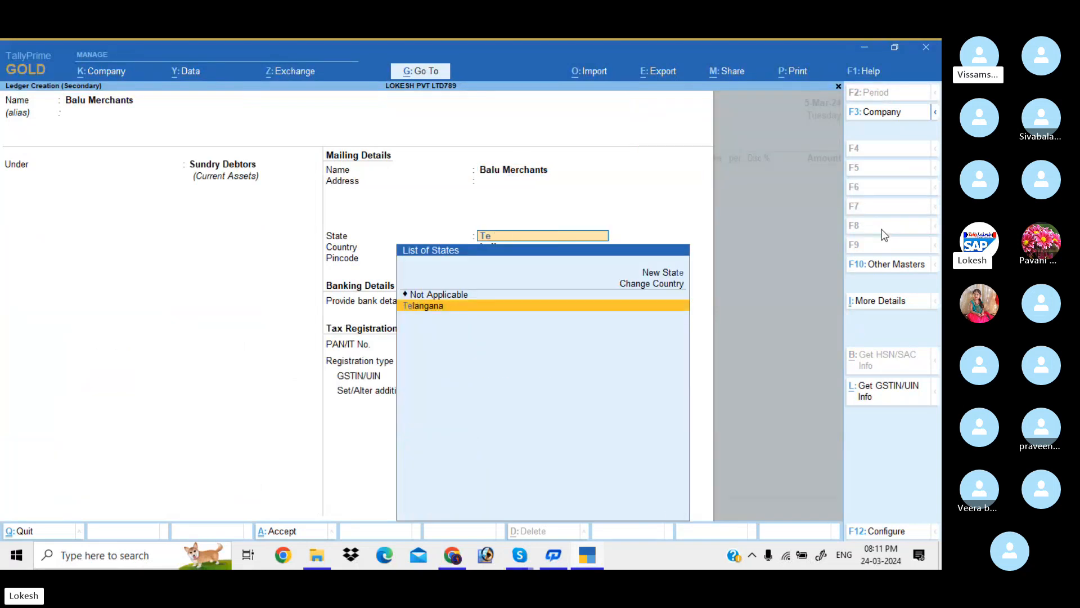
pyautogui.press('Return')
pyautogui.press('Return')
pyautogui.press('Return')
pyautogui.press('Return')
pyautogui.press('Return')
pyautogui.write('36')
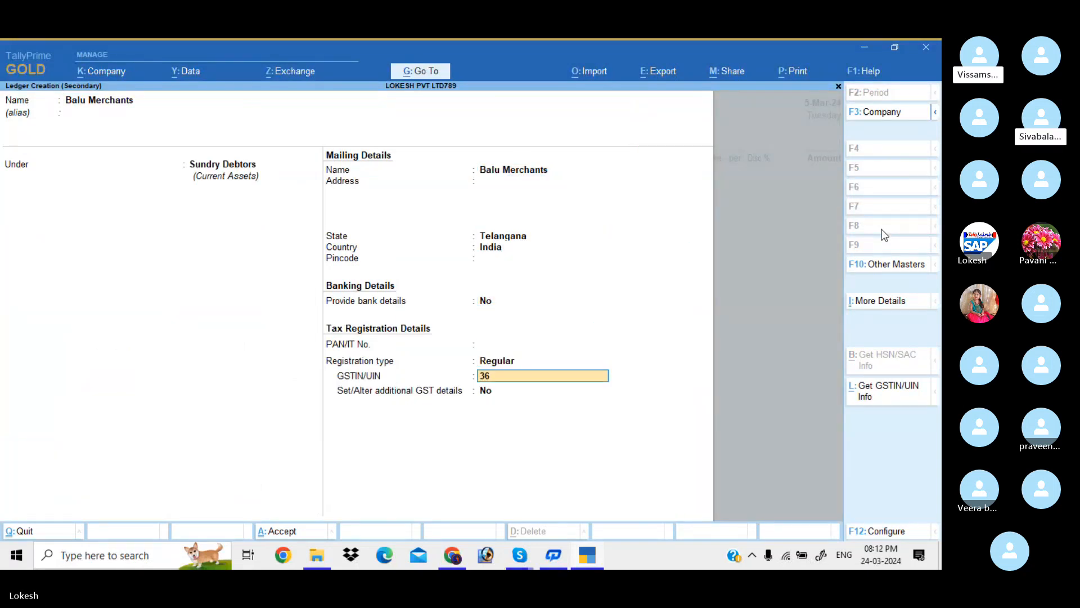
# - Save the Balu Merchants ledger as the voucher's party and accept the dispatch and party details without changes
pyautogui.press('Return')
pyautogui.press('Return')
pyautogui.press('Return')
pyautogui.press('Return')
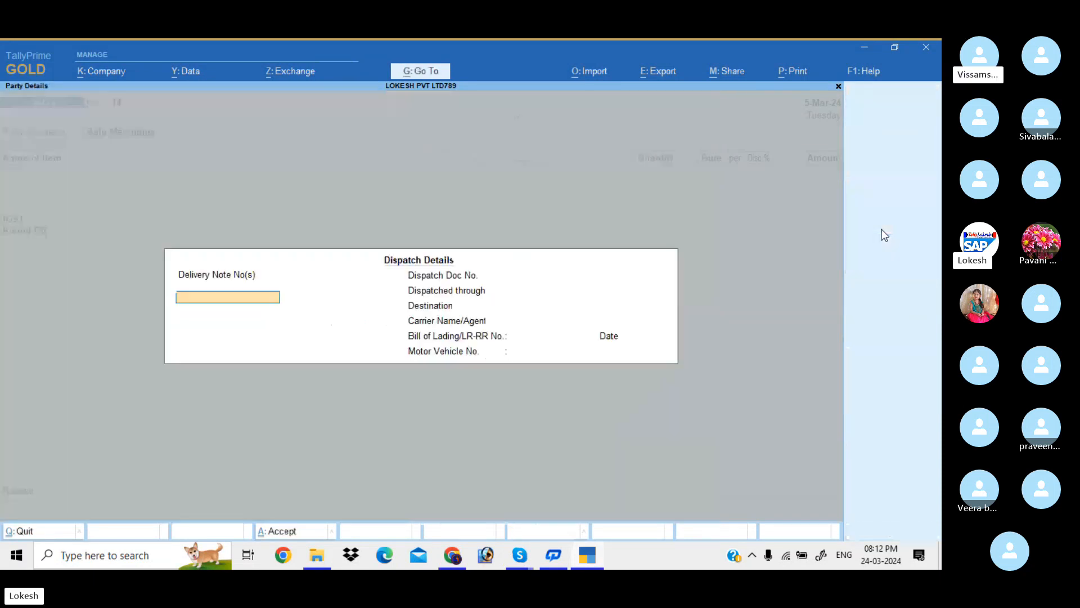
pyautogui.hotkey('ctrl', 'a')
pyautogui.hotkey('ctrl', 'a')
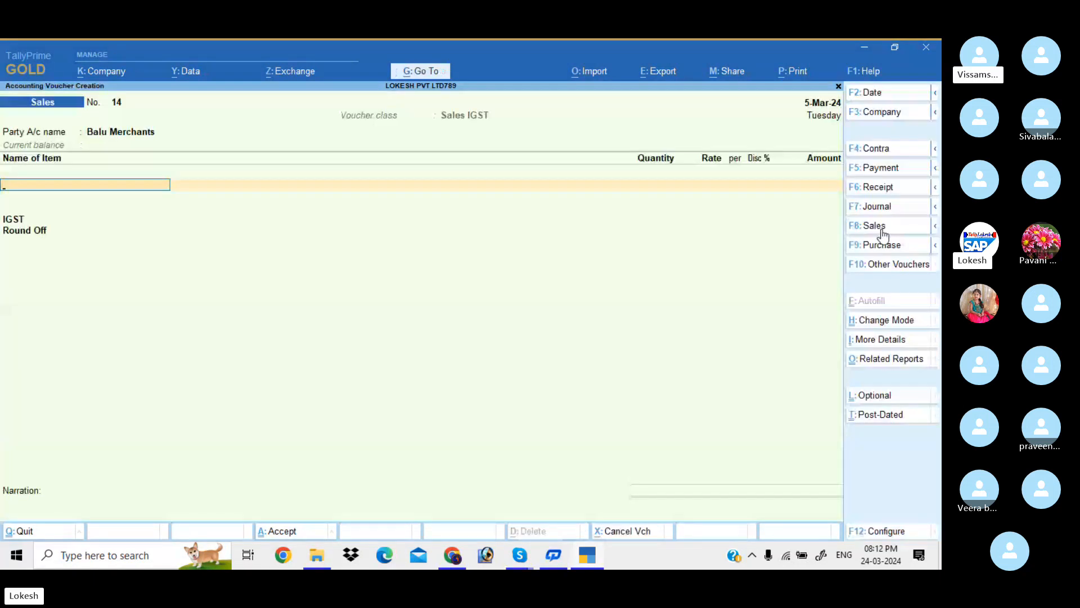
# - Add the stock item Canola Oil with a quantity of 50 can at a rate of 1,200
pyautogui.press('Down')
pyautogui.press('Down')
pyautogui.press('Down')
pyautogui.press('Down')
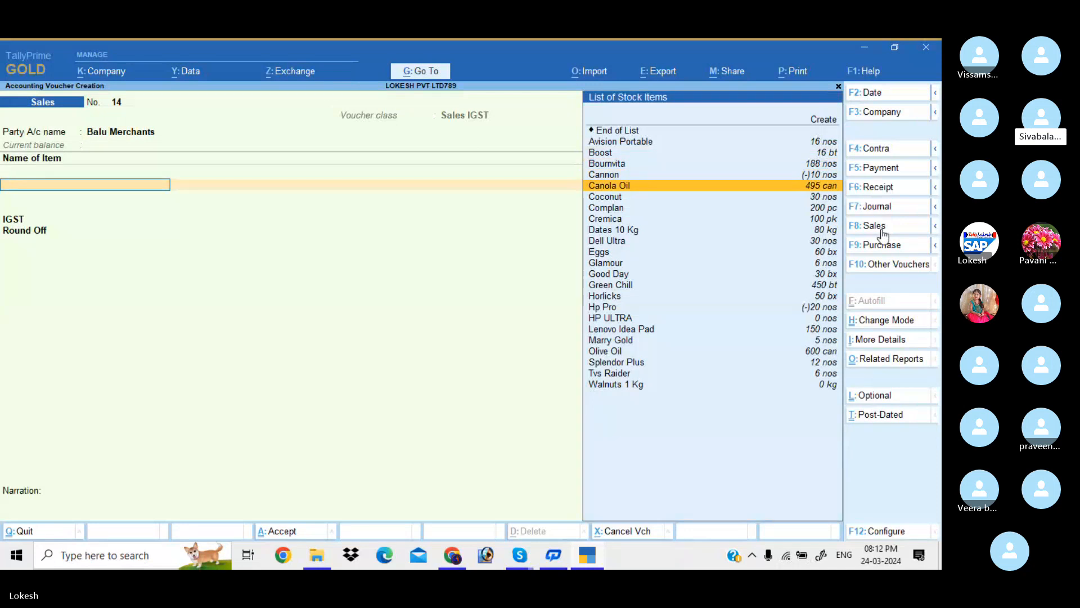
pyautogui.press('Return')
pyautogui.write('2')
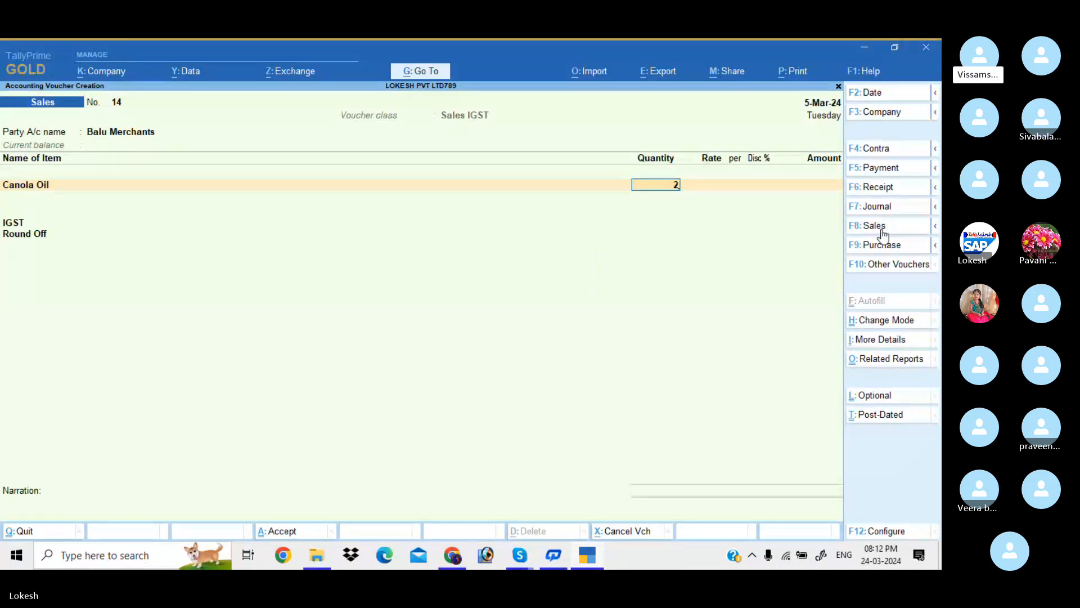
pyautogui.write('0')
pyautogui.press('Return')
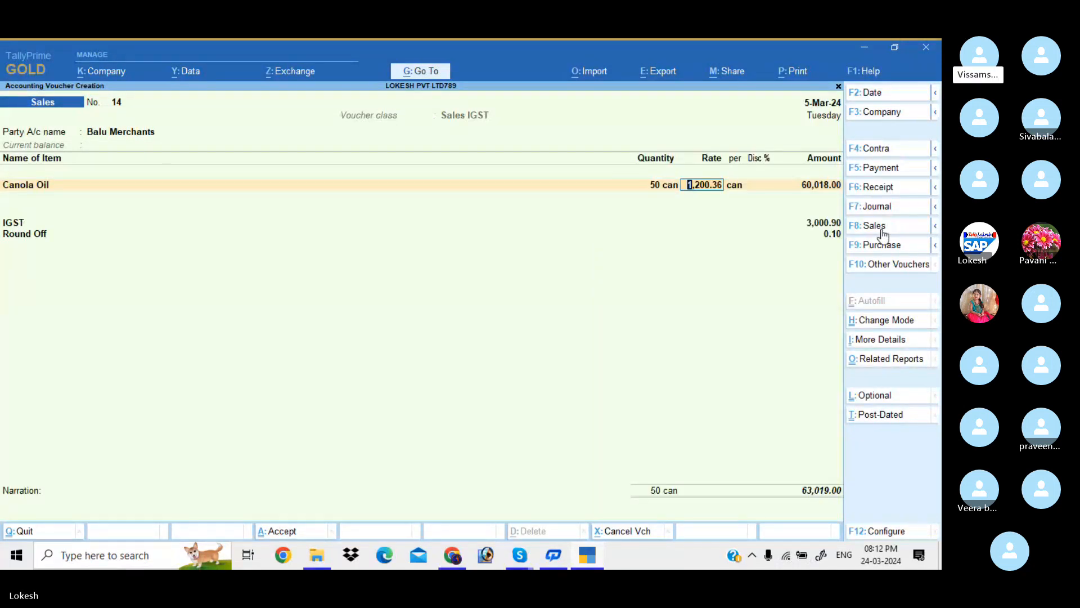
pyautogui.write('1200')
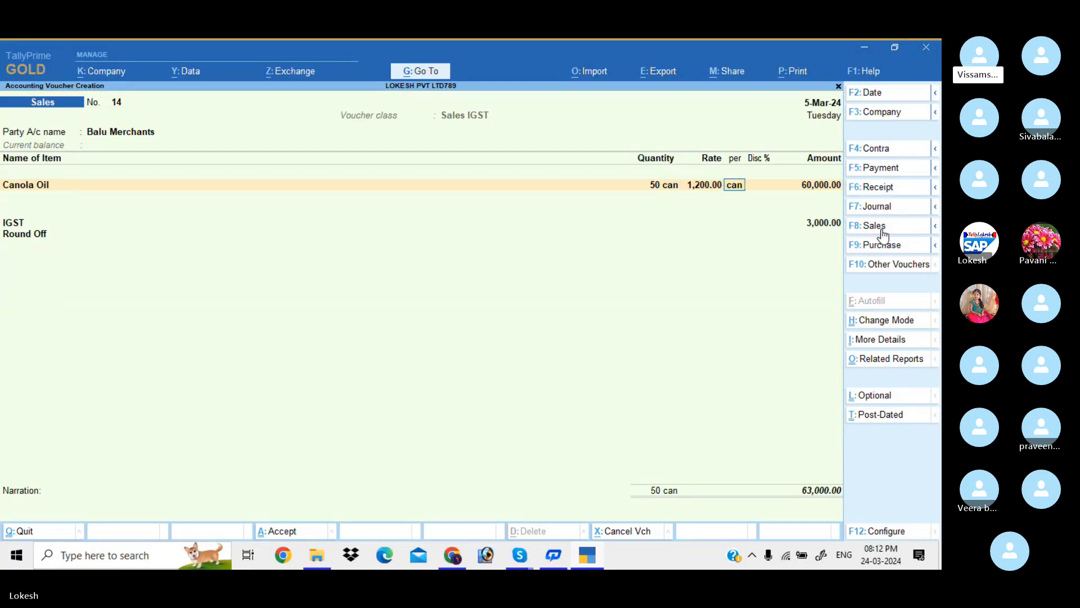
pyautogui.press('Return')
pyautogui.press('Return')
pyautogui.press('Return')
# - Add the stock item Cremica with a quantity of 56 pk at a rate of 50
pyautogui.press('Down')
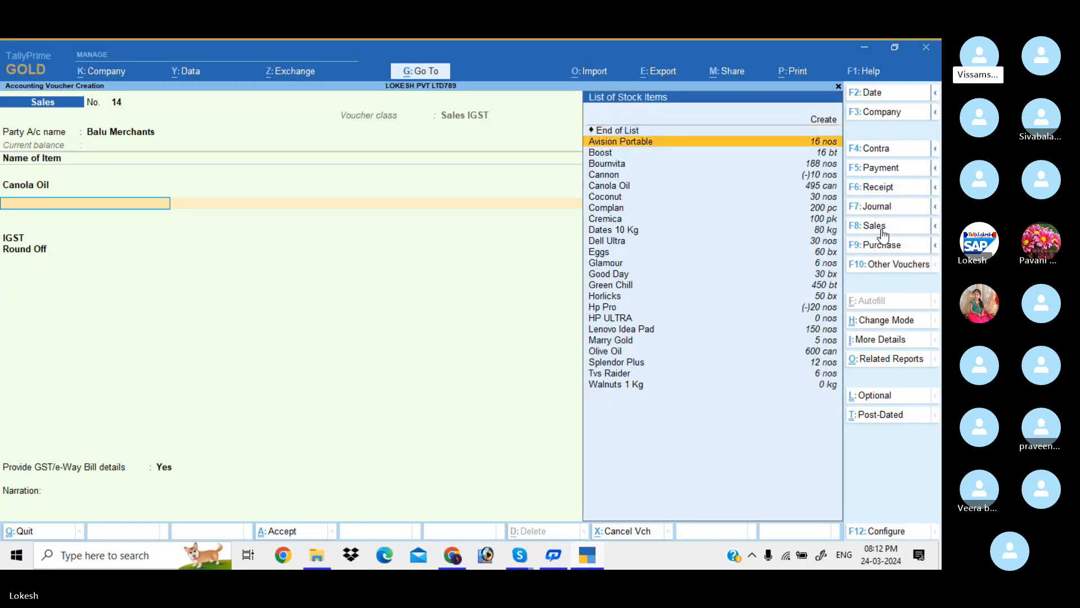
pyautogui.press('Down')
pyautogui.press('Down')
pyautogui.press('Down')
pyautogui.press('Down')
pyautogui.press('Down')
pyautogui.press('Down')
pyautogui.press('Down')
pyautogui.press('Return')
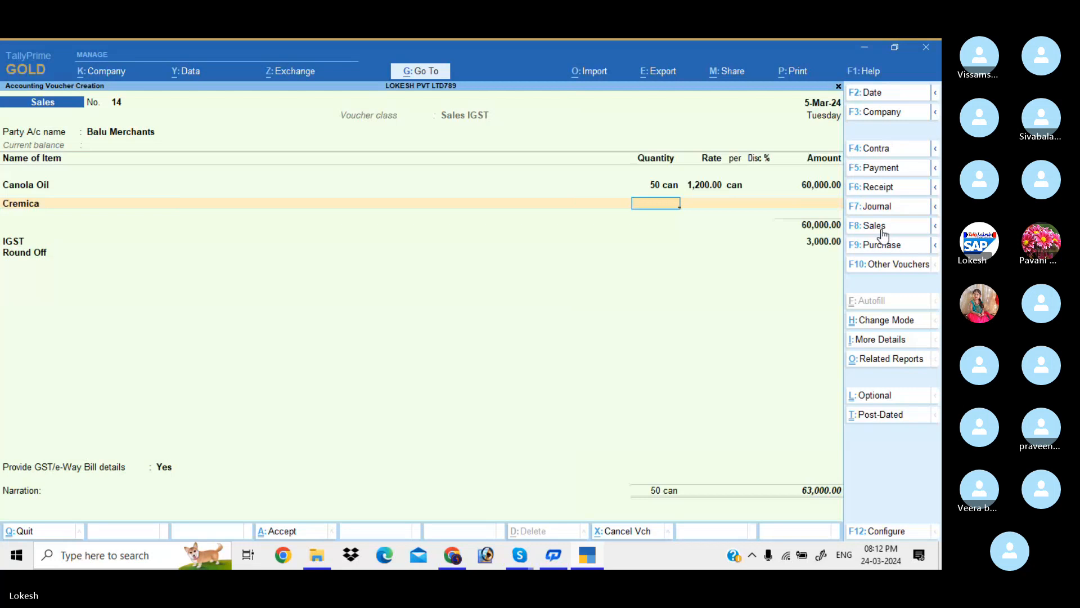
pyautogui.write('56')
pyautogui.press('Return')
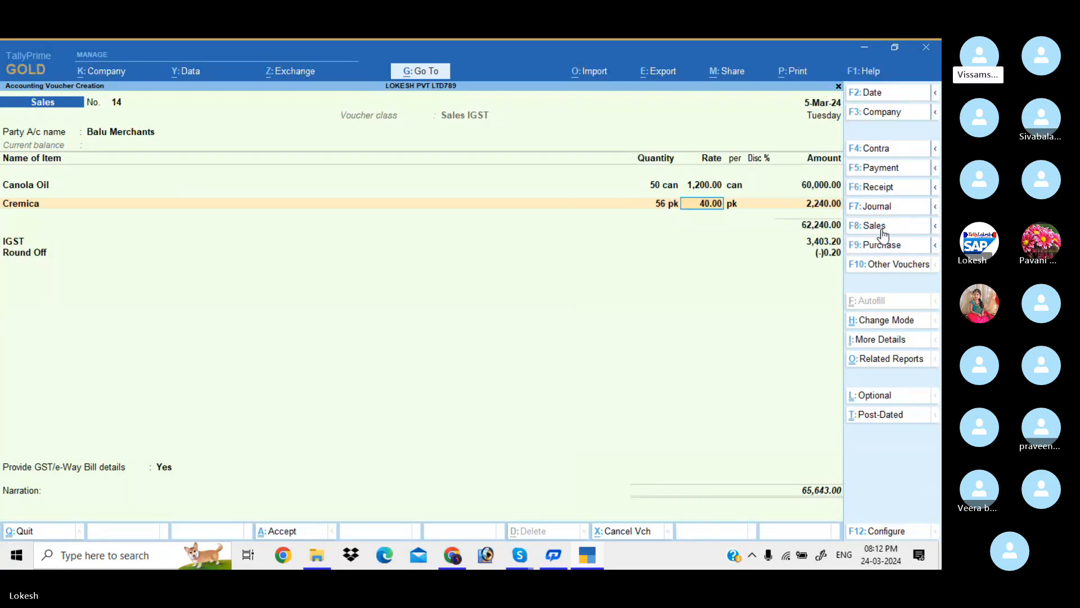
pyautogui.press('Return')
pyautogui.press('Return')
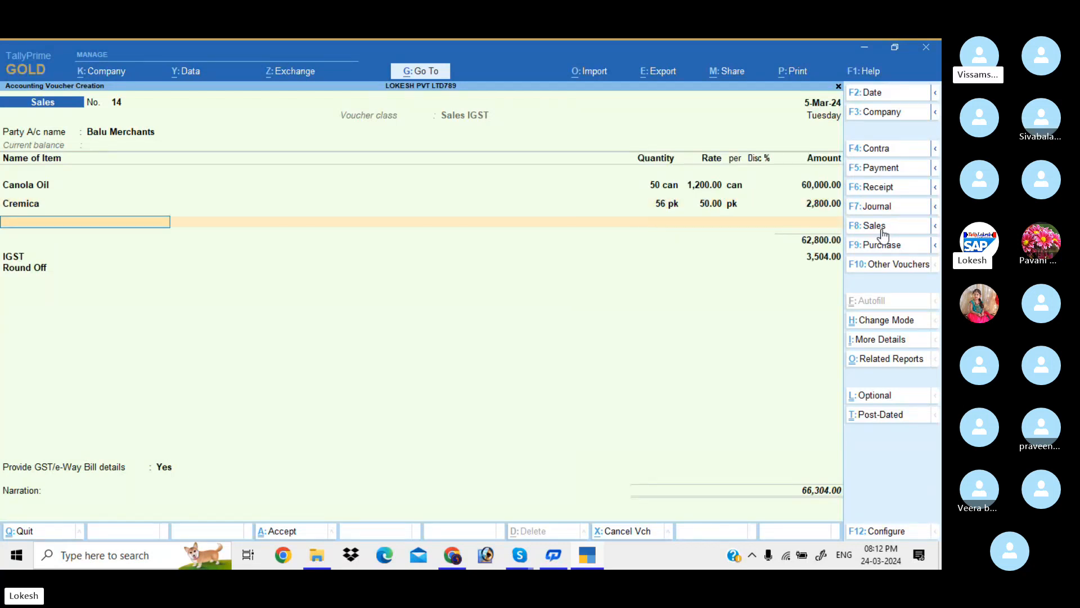
# - Add the stock item Complan with a quantity of 65 pc at a rate of 23.65
pyautogui.press('Down')
pyautogui.press('Down')
pyautogui.press('Down')
pyautogui.press('Down')
pyautogui.press('Down')
pyautogui.press('Down')
pyautogui.press('Down')
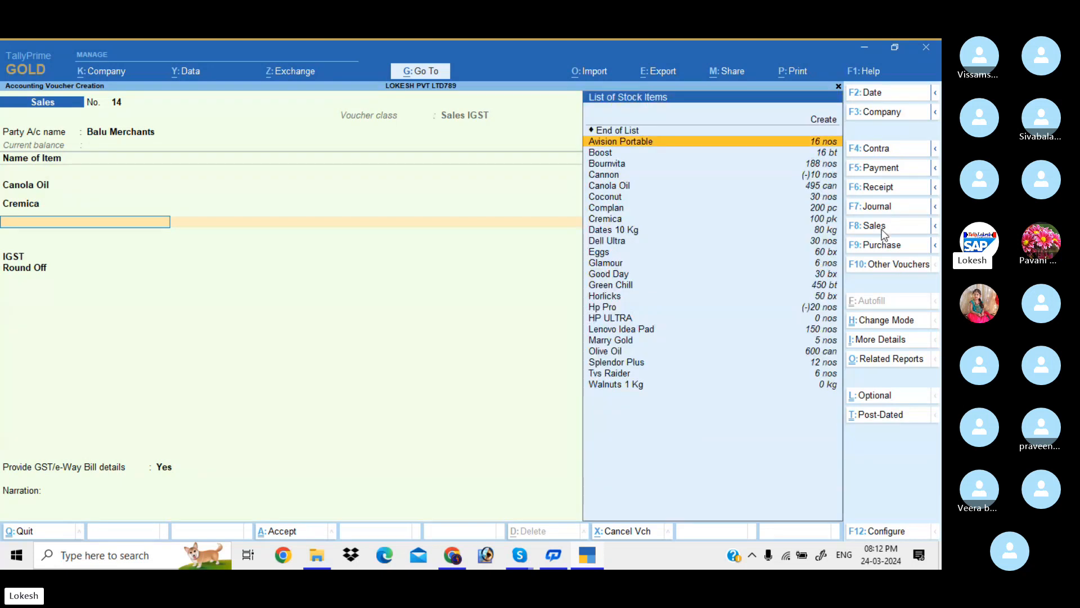
pyautogui.press('Return')
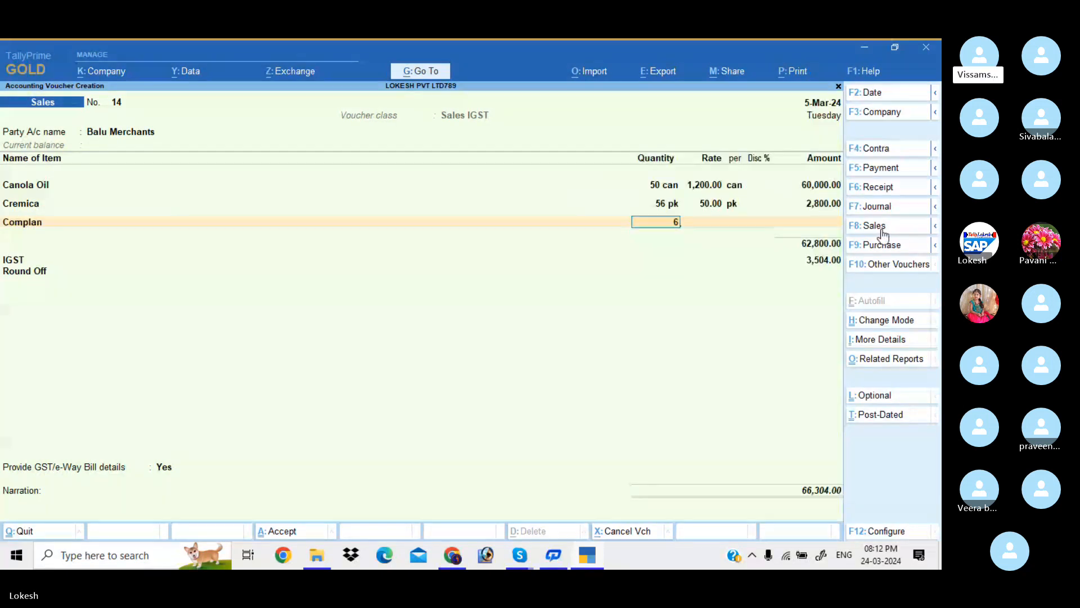
pyautogui.press('Return')
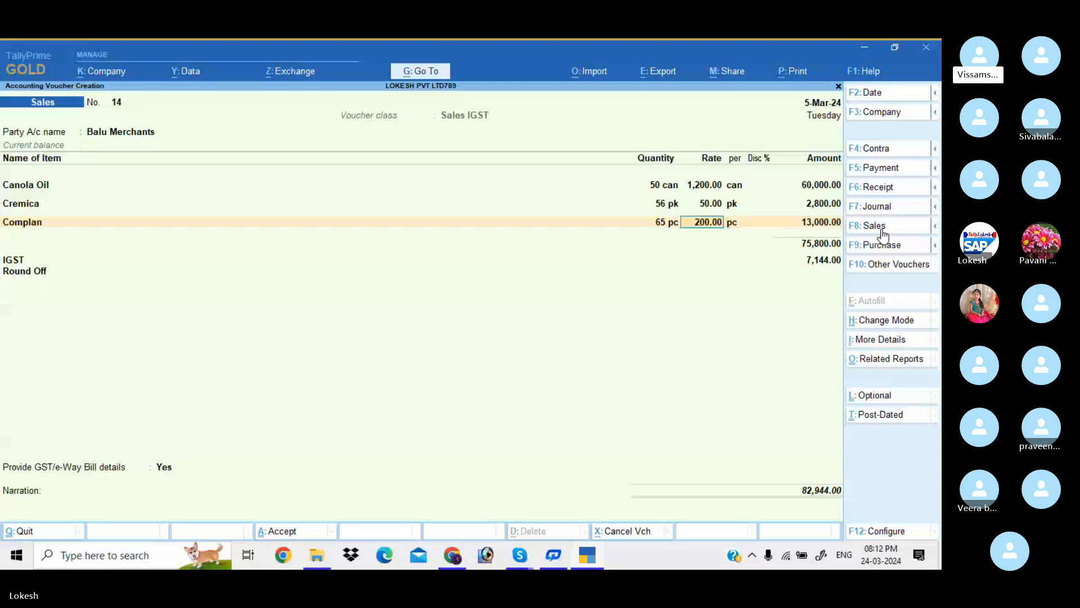
pyautogui.write('23.65')
pyautogui.press('Return')
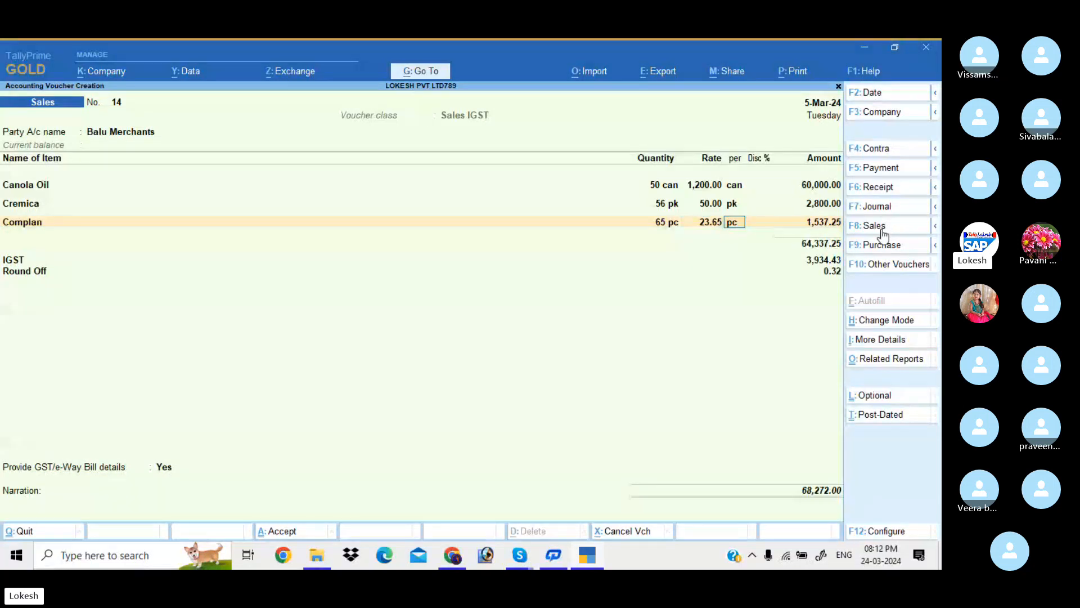
# - Set the GST/e-Way Bill details option to No, save the sales voucher without a narration, and decline sending it for e-Way Bill generation
pyautogui.press('Return')
pyautogui.press('Return')
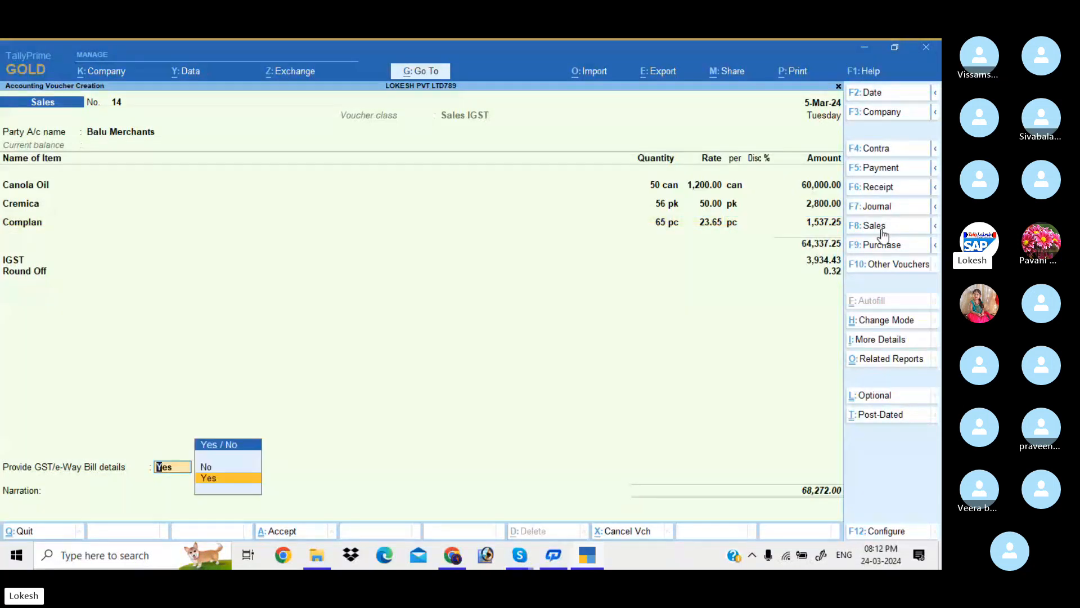
pyautogui.press('n')
pyautogui.press('Return')
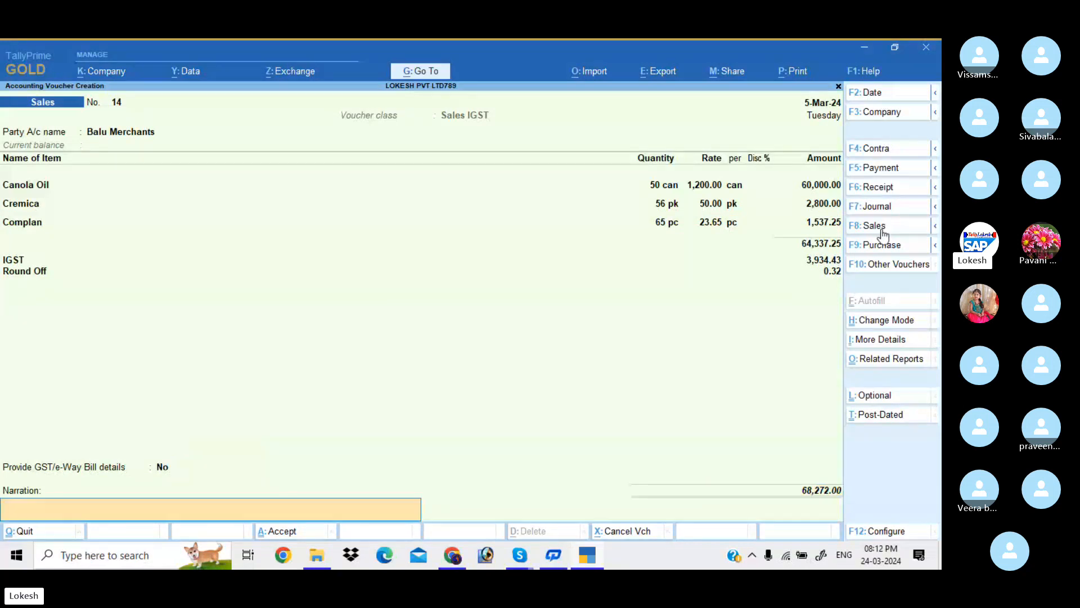
pyautogui.press('Return')
pyautogui.press('y')
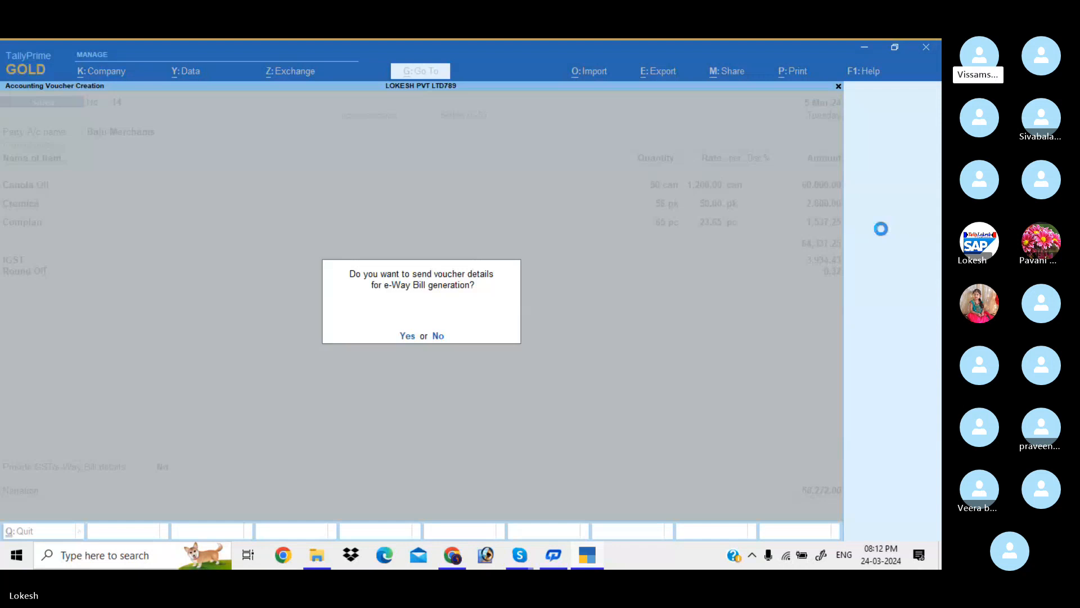
pyautogui.press('n')
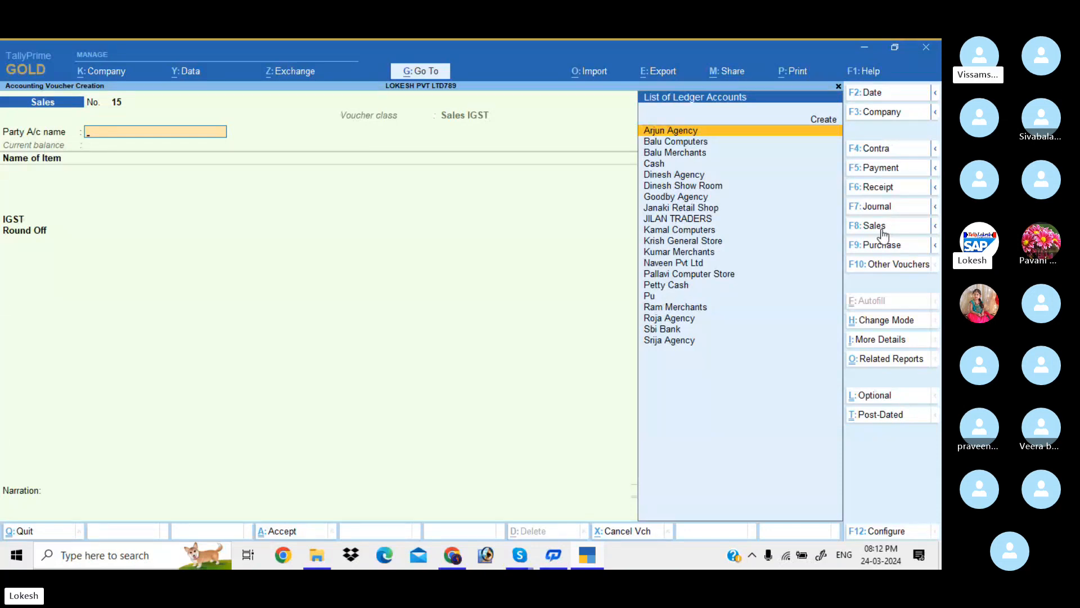
# - Leave voucher entry and open the Sales voucher type for alteration
pyautogui.press('Escape')
pyautogui.press('y')
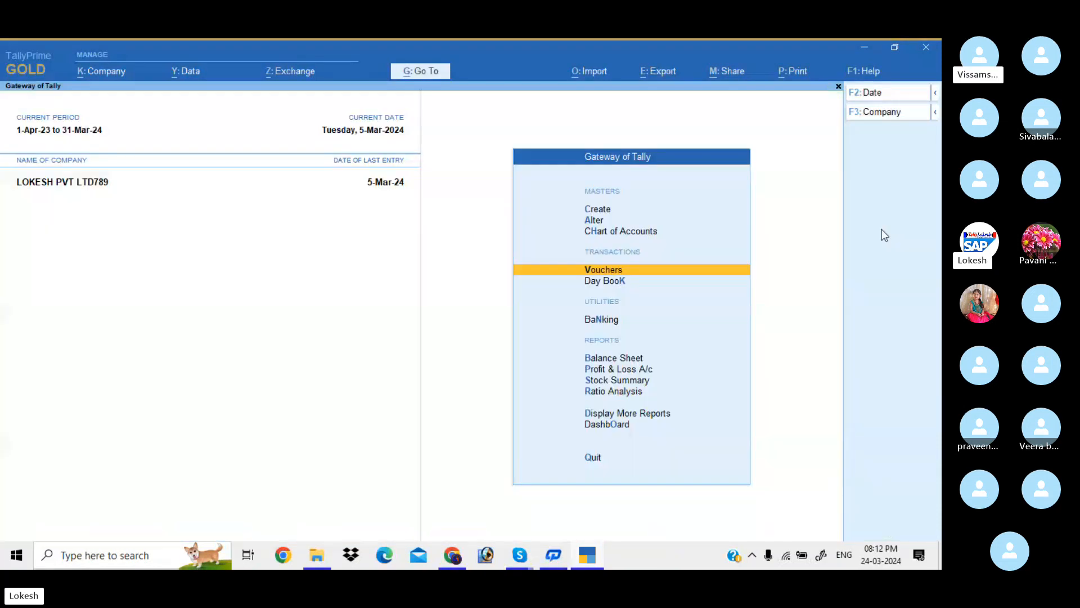
pyautogui.press('Up')
pyautogui.press('Up')
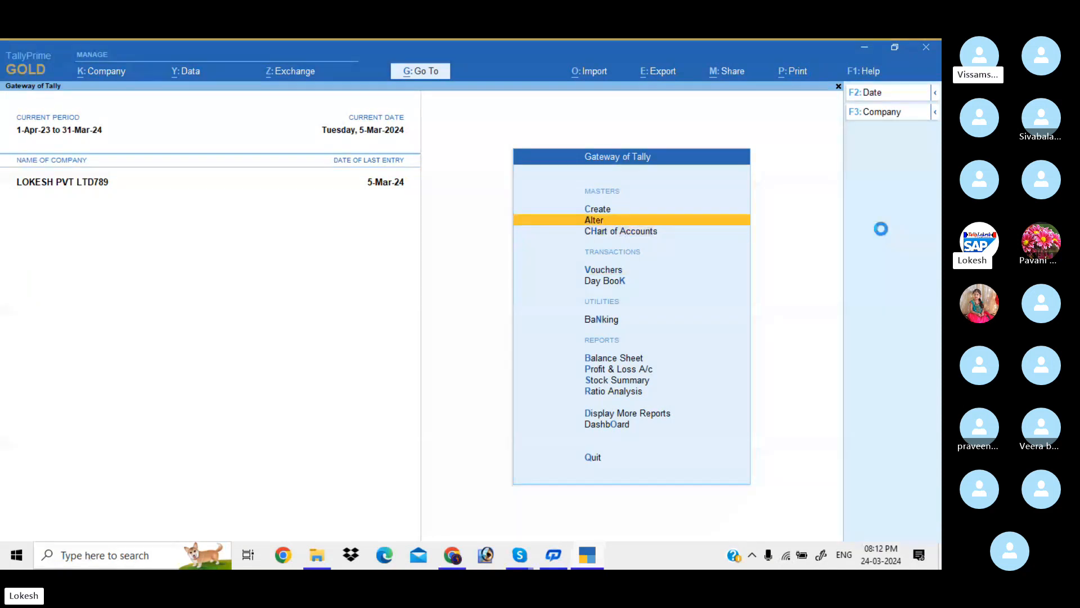
pyautogui.press('Return')
pyautogui.press('Down')
pyautogui.press('Return')
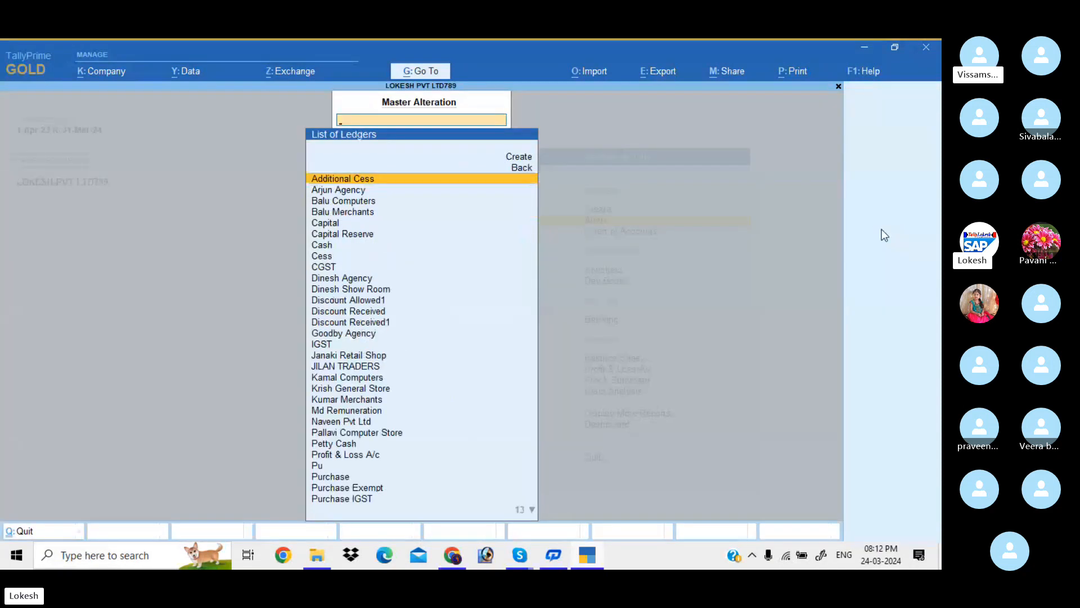
pyautogui.press('Escape')
pyautogui.press('Down')
pyautogui.press('Down')
pyautogui.press('Return')
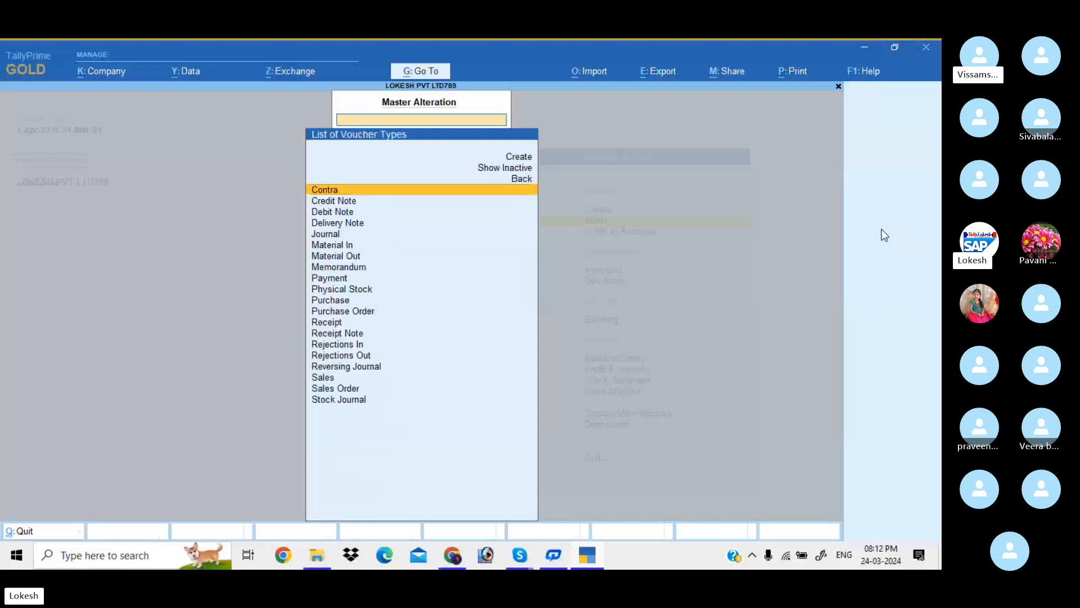
pyautogui.write('Sa')
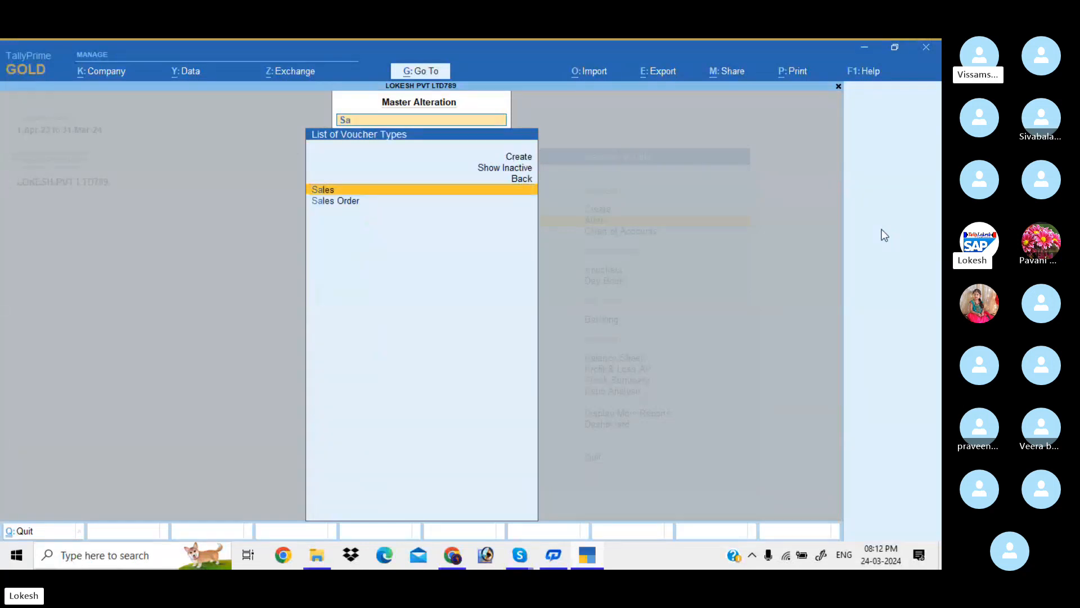
pyautogui.press('Return')
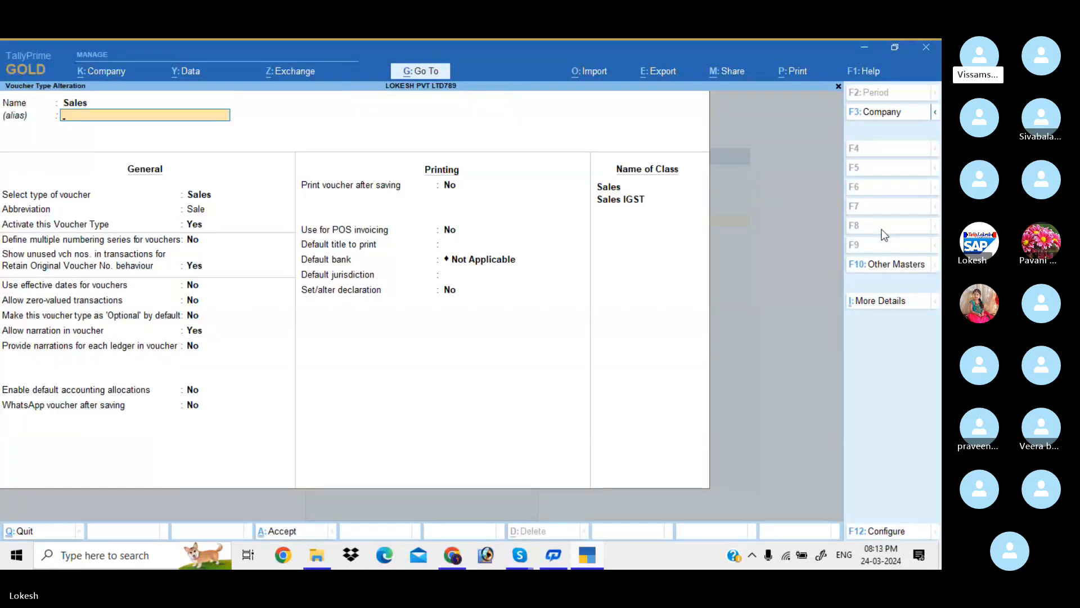
# - Remove the Sales and Sales IGST classes from the Sales voucher type, save it, and return to the Gateway of Tally
pyautogui.click(608, 190)
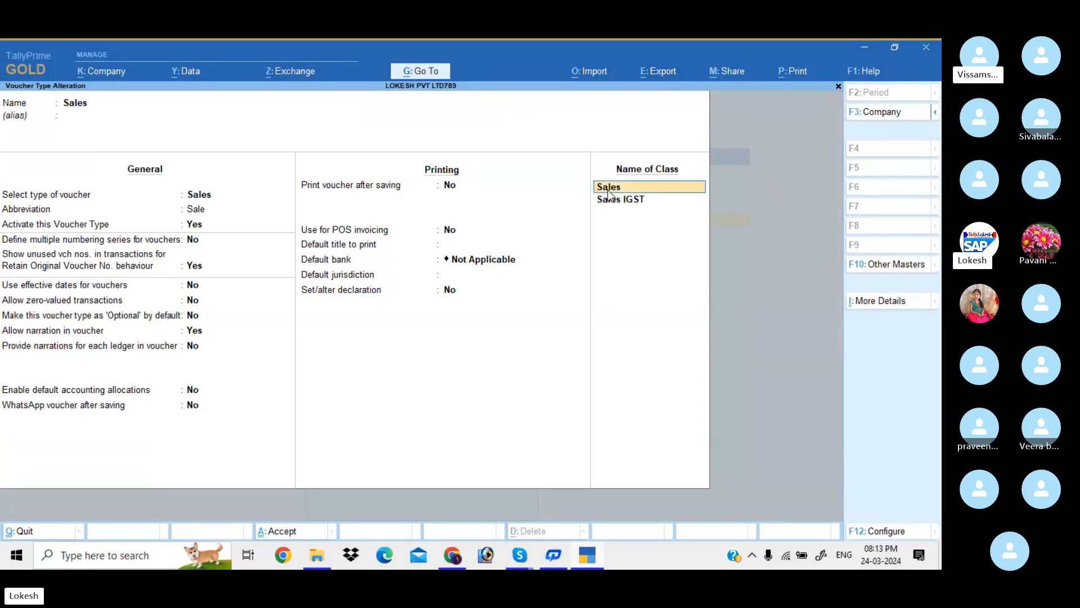
pyautogui.press('space')
pyautogui.press('BackSpace')
pyautogui.press('Return')
pyautogui.press('Return')
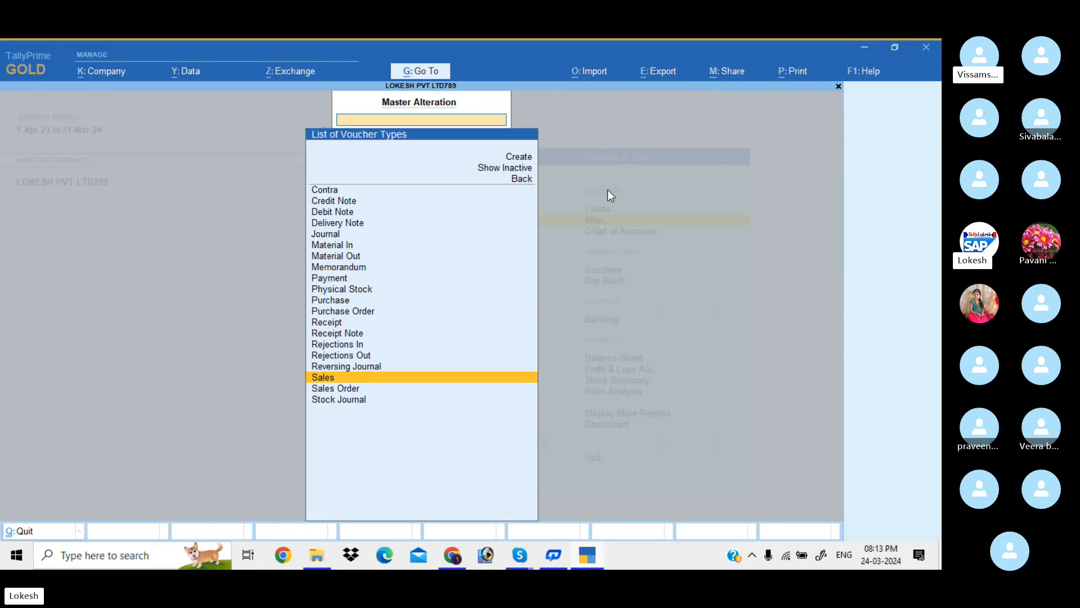
pyautogui.press('Escape')
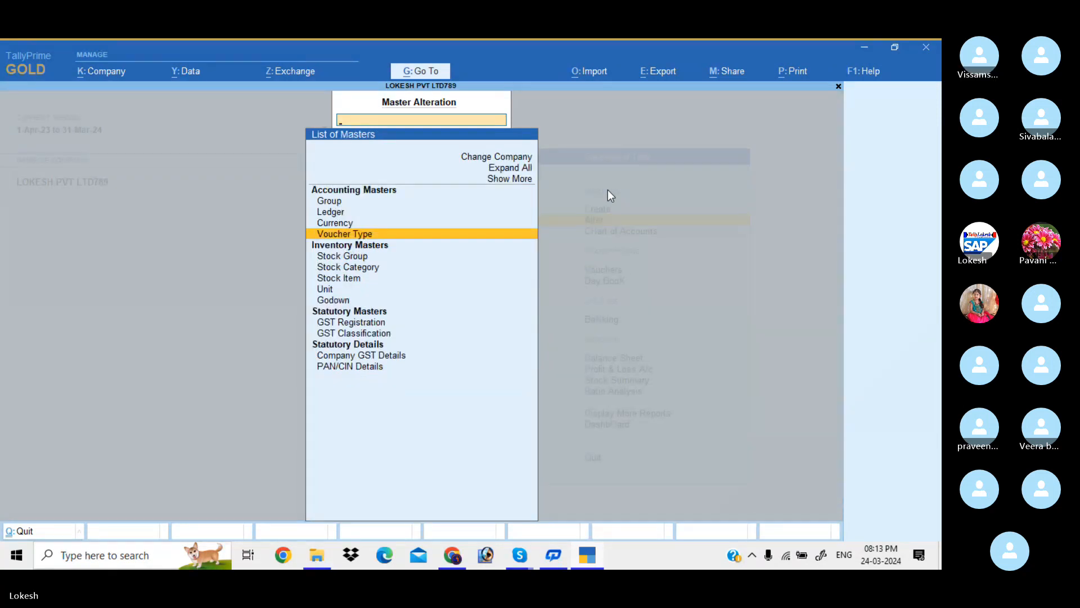
pyautogui.press('Escape')
# - Start a sales voucher without a voucher class and select Ram Merchants as the party
pyautogui.press('Down')
pyautogui.press('Down')
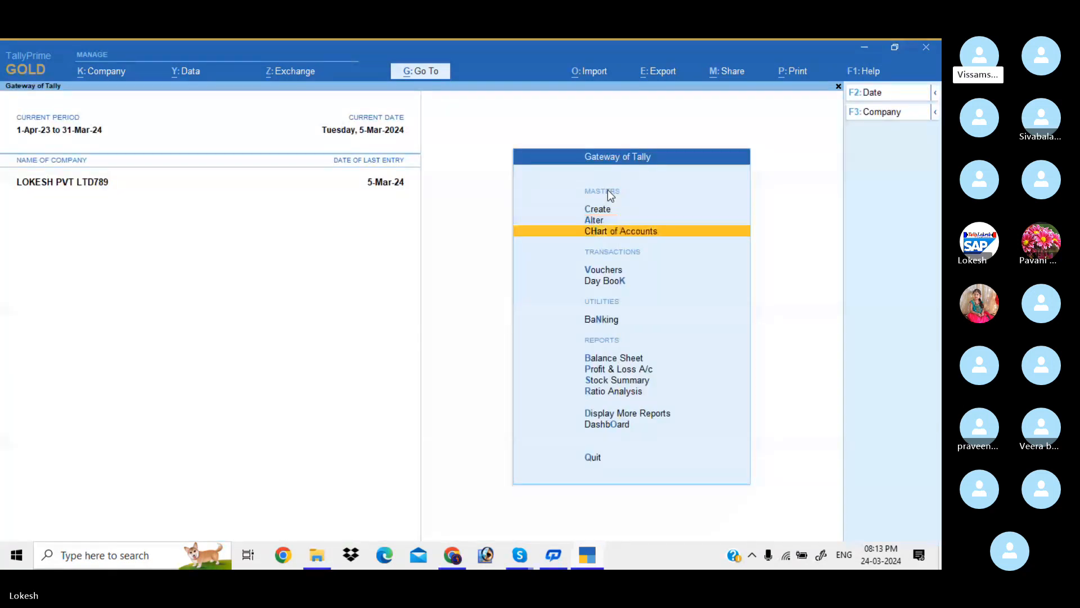
pyautogui.press('Return')
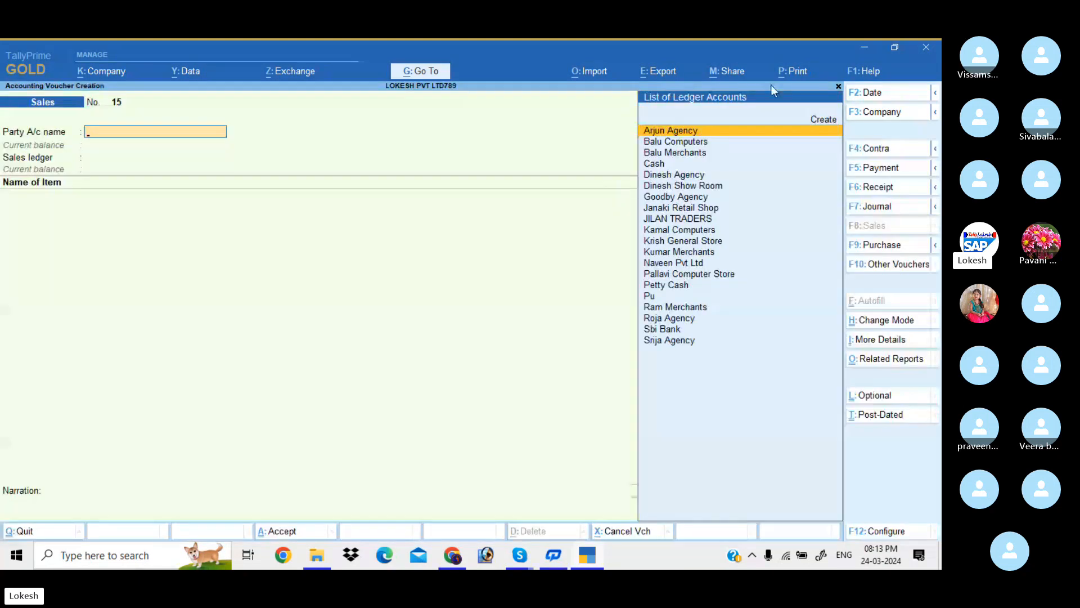
pyautogui.click(904, 246)
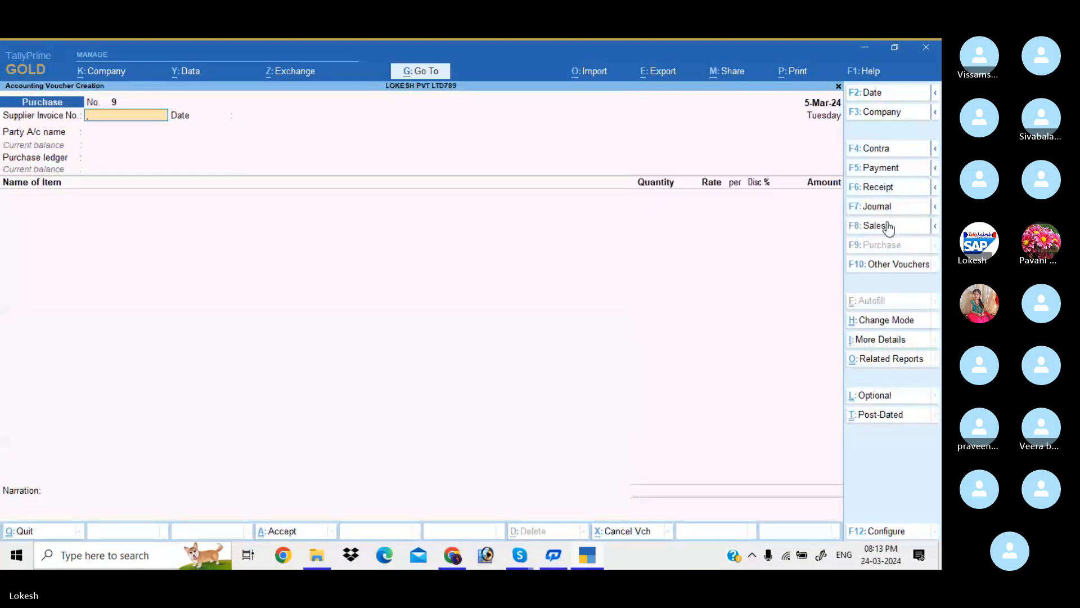
pyautogui.click(886, 225)
pyautogui.write('Ram')
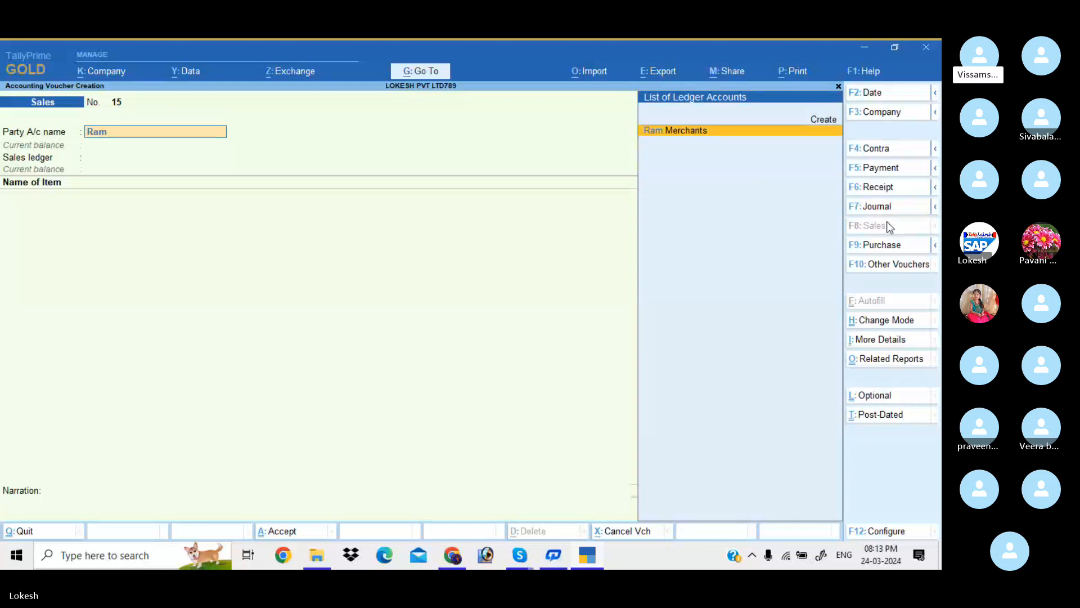
pyautogui.press('Return')
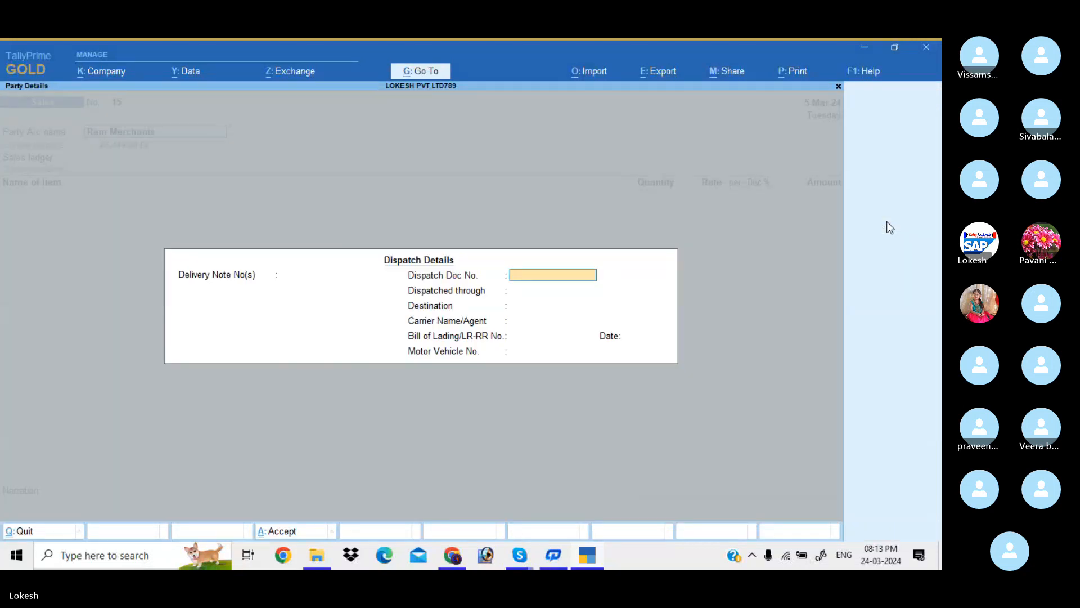
# - Accept the dispatch and party details without changes and choose Sales as the sales ledger
pyautogui.press('Return')
pyautogui.press('Return')
pyautogui.press('Return')
pyautogui.press('Return')
pyautogui.press('Return')
pyautogui.press('Return')
pyautogui.press('Return')
pyautogui.press('Return')
pyautogui.press('Return')
pyautogui.press('Return')
pyautogui.press('Return')
pyautogui.press('Return')
pyautogui.press('Return')
pyautogui.press('Return')
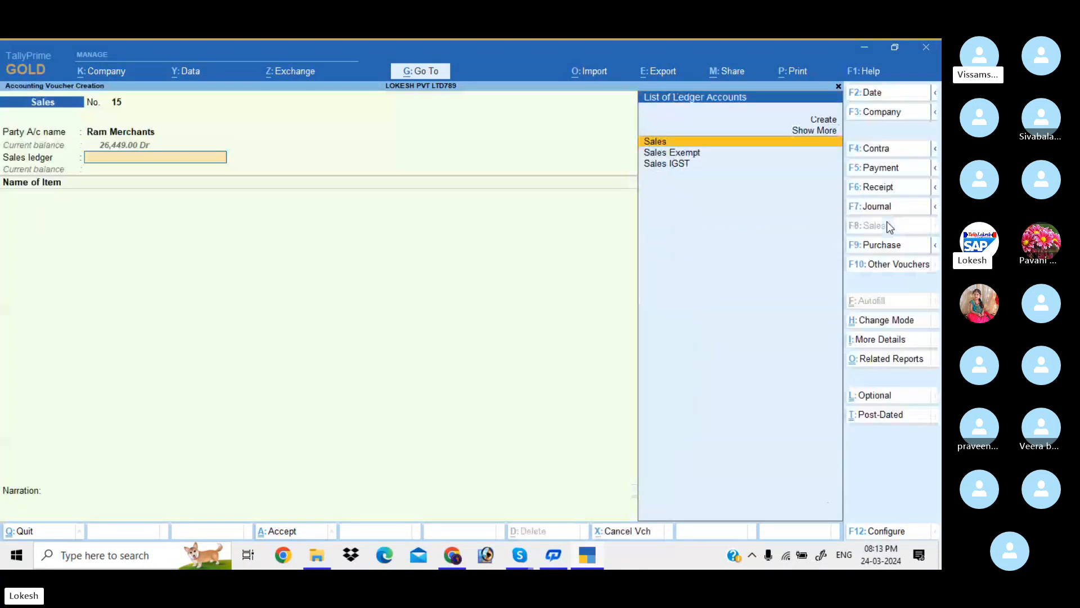
pyautogui.press('Return')
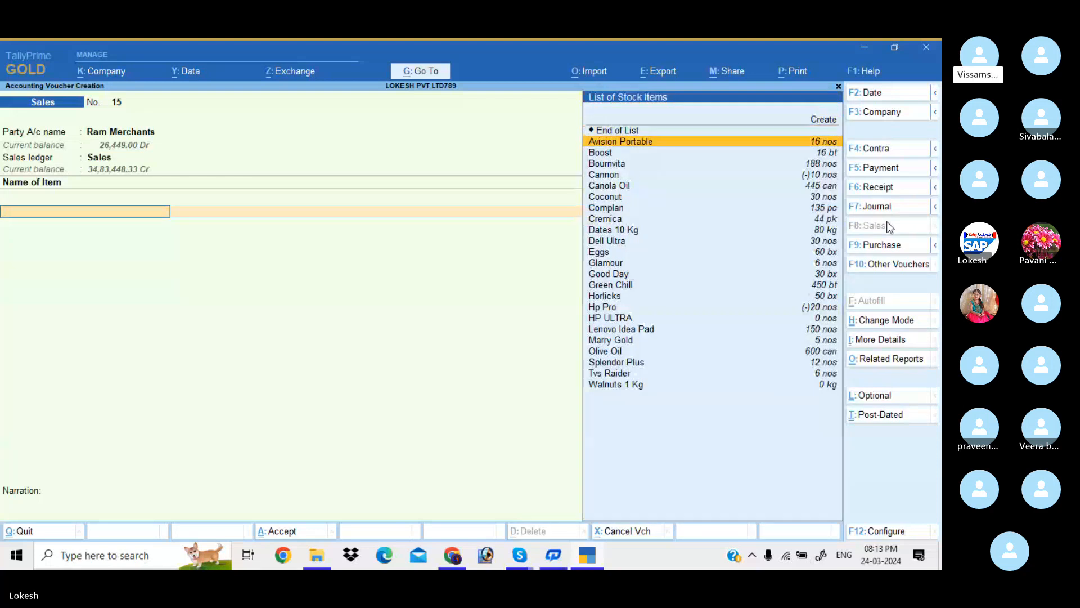
# - Add the stock item Boost with a quantity of 1 bt at a rate of 500.65
pyautogui.press('Down')
pyautogui.press('Return')
pyautogui.write('1')
pyautogui.press('Return')
pyautogui.press('Return')
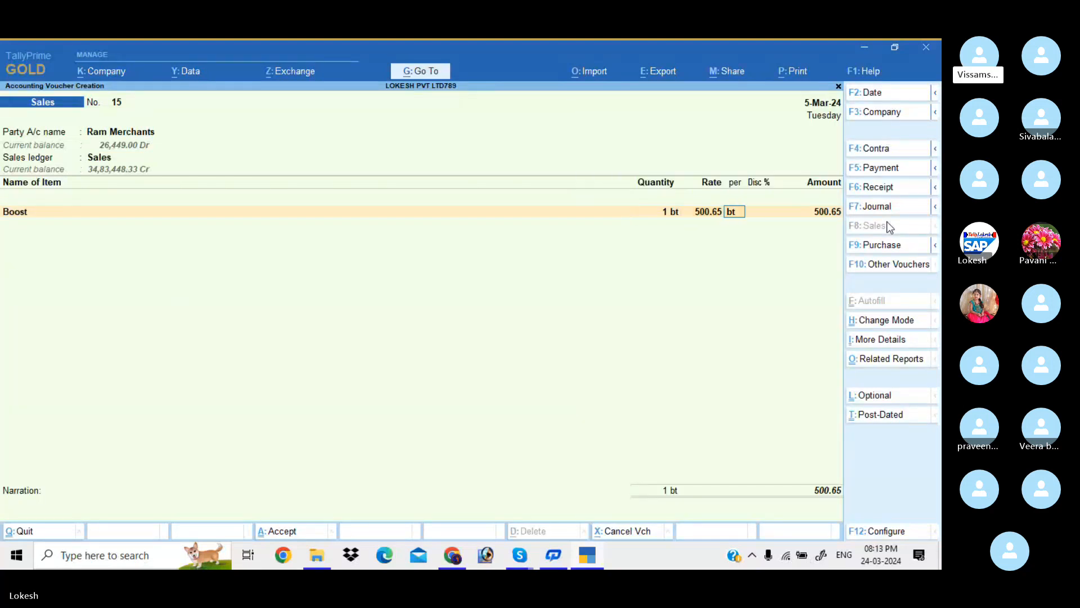
pyautogui.press('Return')
pyautogui.press('Return')
pyautogui.press('Return')
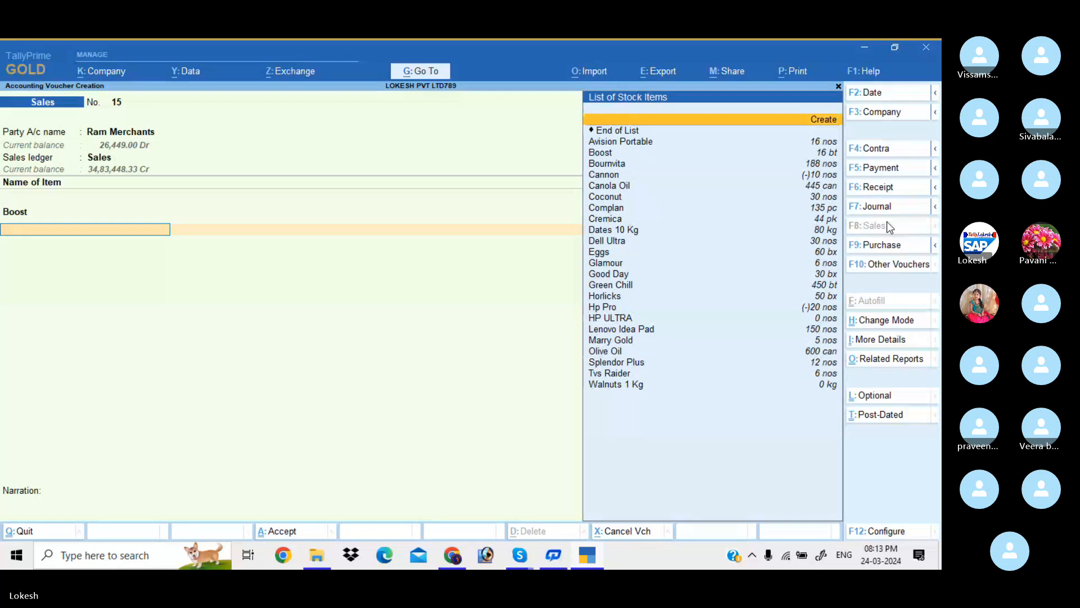
# - Add the stock item Cremica with a quantity of 3 pk at a rate of 50
pyautogui.press('Down')
pyautogui.press('Down')
pyautogui.press('Down')
pyautogui.press('Down')
pyautogui.press('Down')
pyautogui.press('Down')
pyautogui.press('Down')
pyautogui.press('Down')
pyautogui.press('Return')
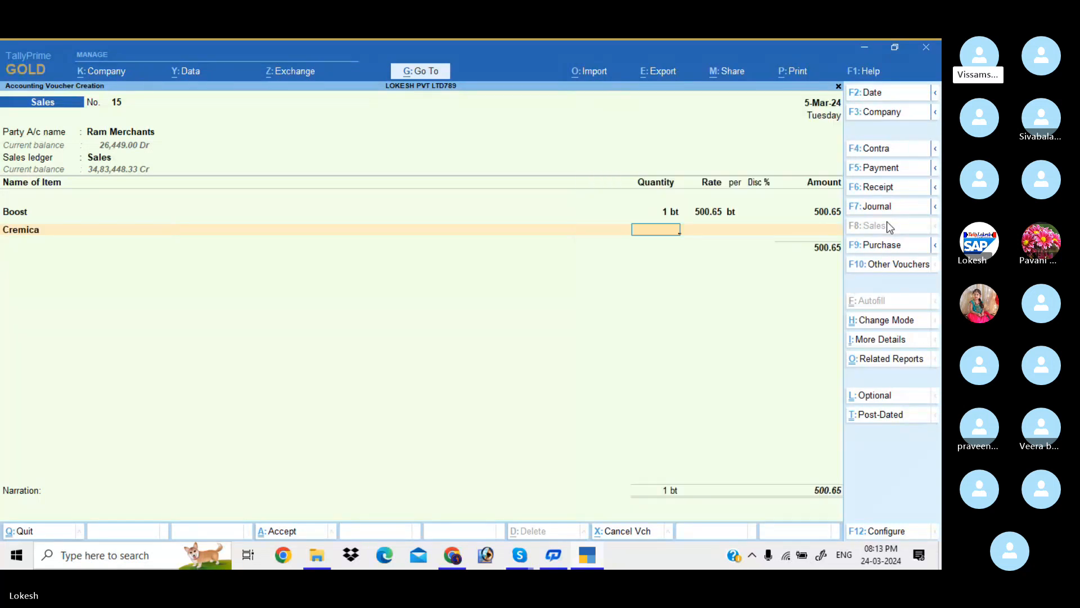
pyautogui.write('3')
pyautogui.press('Return')
pyautogui.press('Return')
pyautogui.press('Return')
pyautogui.press('Return')
pyautogui.press('Return')
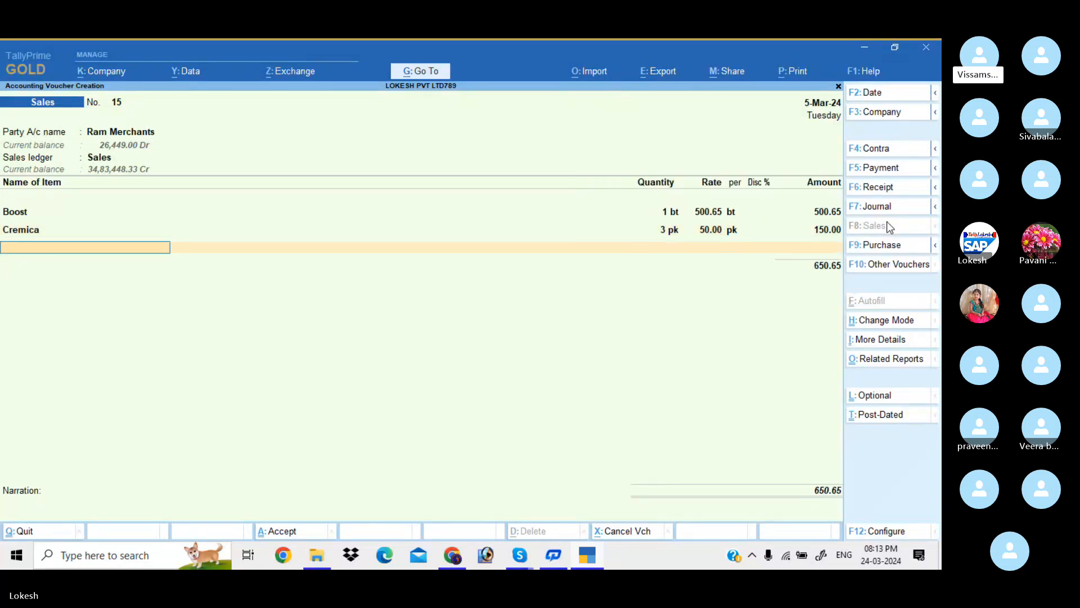
# - Add the stock item Dates 10 Kg with a quantity of 20 kg at a rate of 500
pyautogui.press('Down')
pyautogui.press('Down')
pyautogui.press('Down')
pyautogui.press('Down')
pyautogui.press('Down')
pyautogui.press('Down')
pyautogui.press('Down')
pyautogui.press('Down')
pyautogui.press('Down')
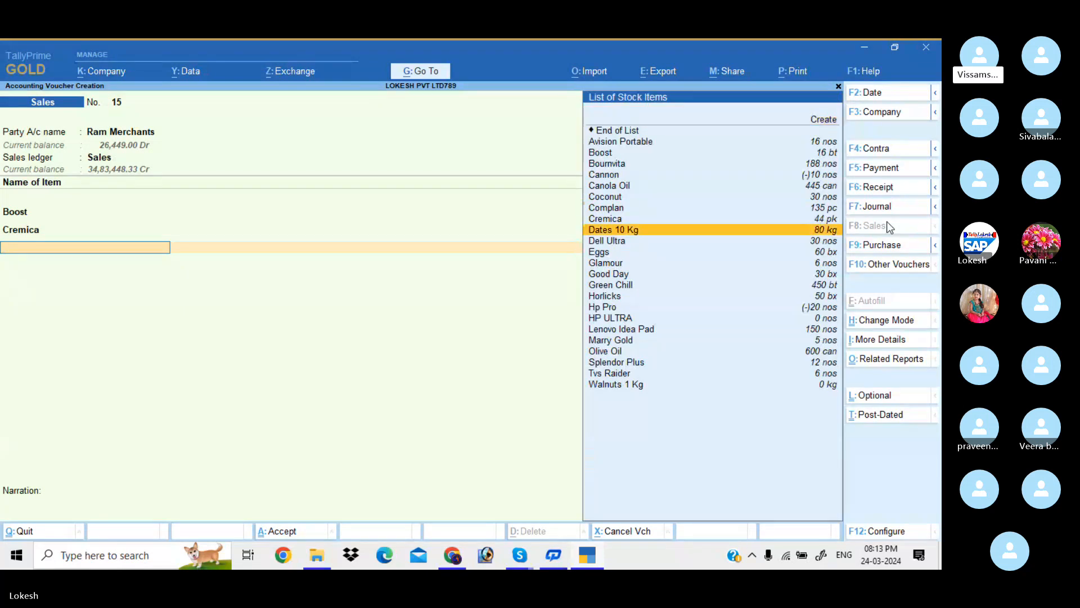
pyautogui.press('Return')
pyautogui.write('20')
pyautogui.press('Return')
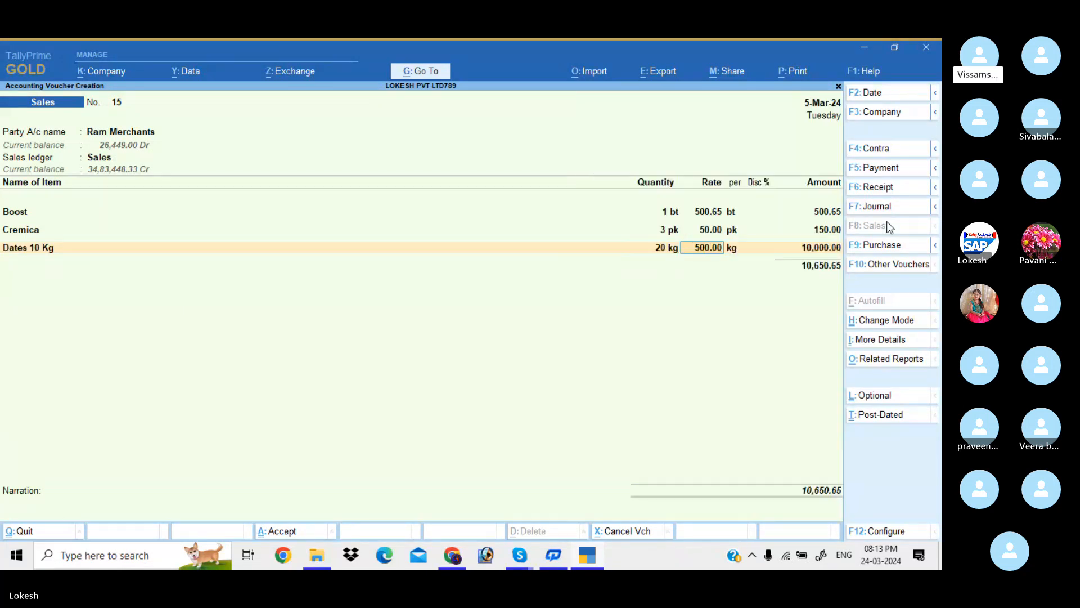
pyautogui.press('Return')
pyautogui.press('Return')
pyautogui.press('Return')
# - End the item list, add the CGST and SGST ledgers by hand, and save the voucher without a narration
pyautogui.press('Return')
pyautogui.write('Cg')
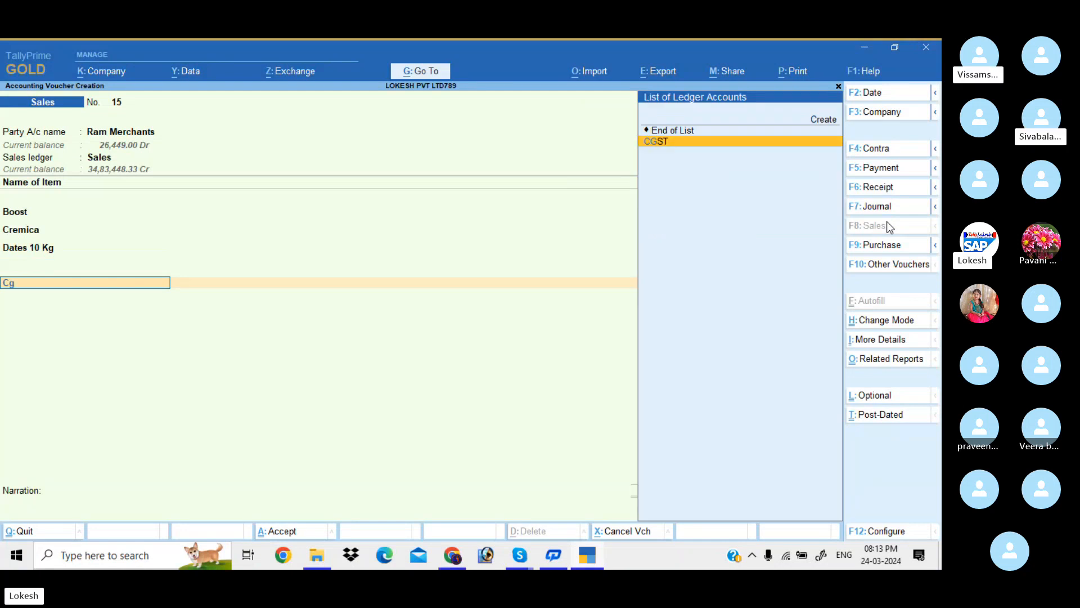
pyautogui.press('Return')
pyautogui.press('Return')
pyautogui.write('Sg')
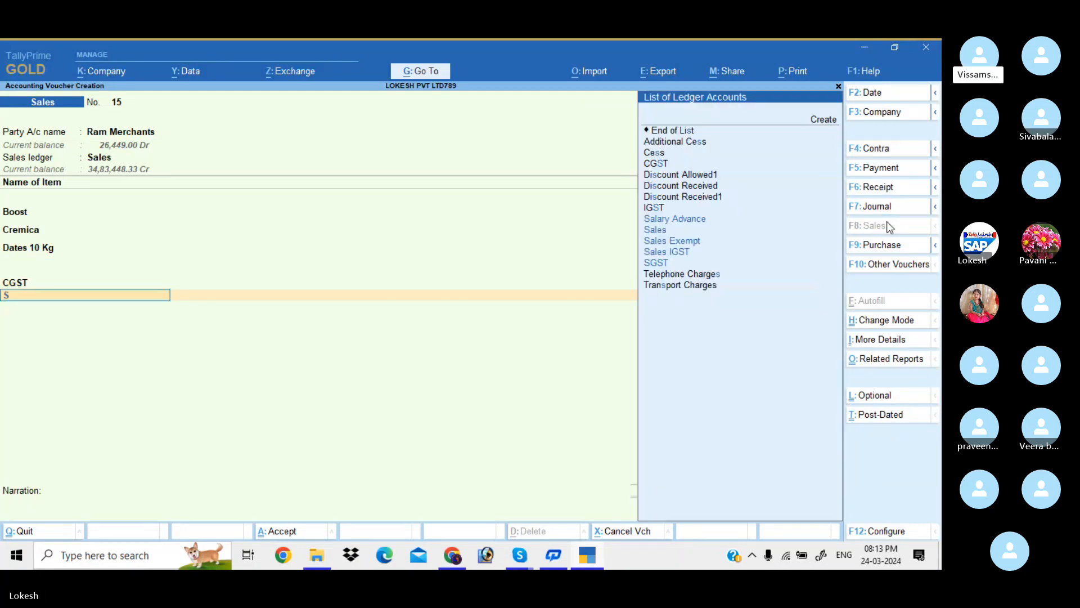
pyautogui.press('Return')
pyautogui.press('Return')
pyautogui.press('Return')
pyautogui.press('Return')
pyautogui.press('Return')
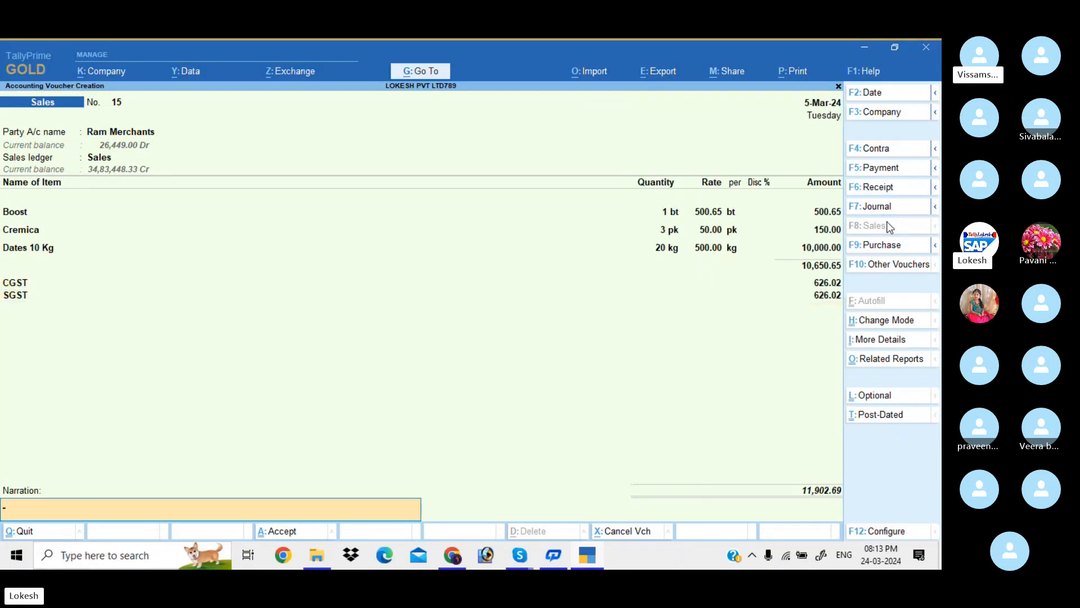
pyautogui.press('Return')
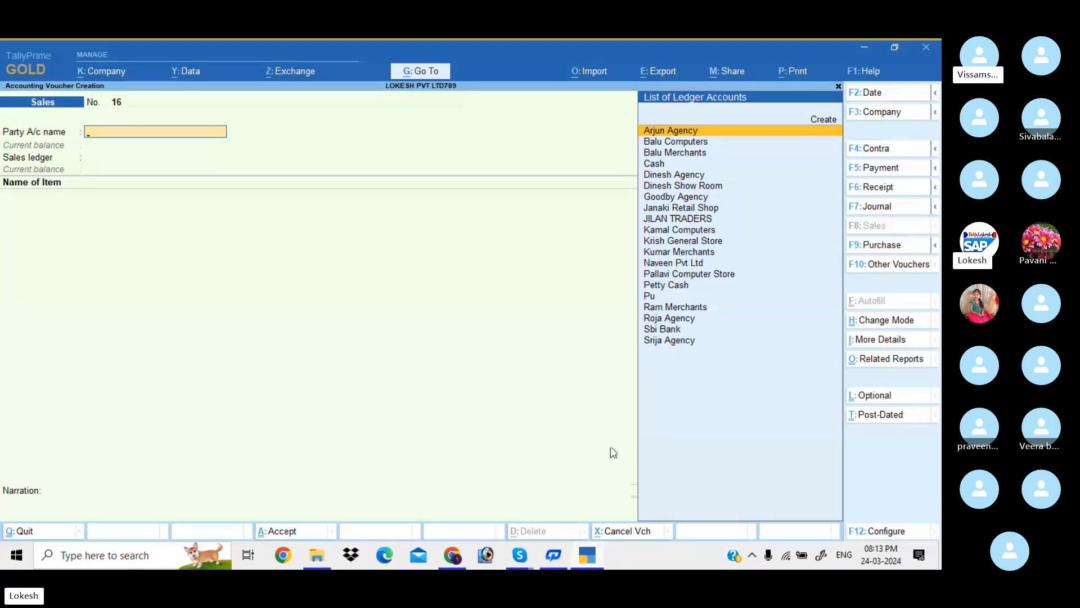
# - Switch to Skype and bring the ongoing call window to the front
pyautogui.click(520, 555)
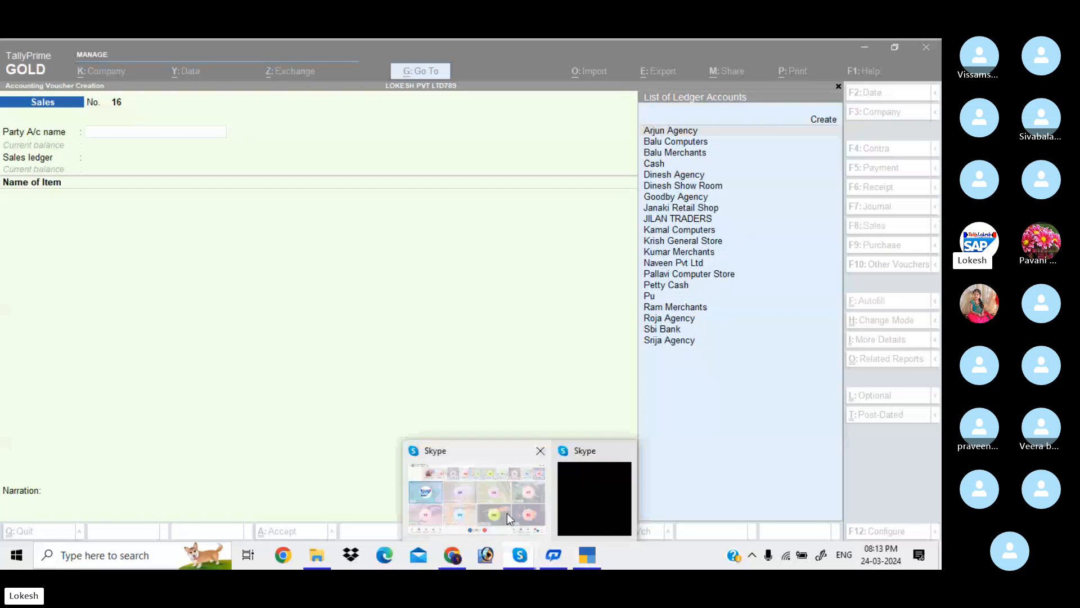
pyautogui.click(510, 518)
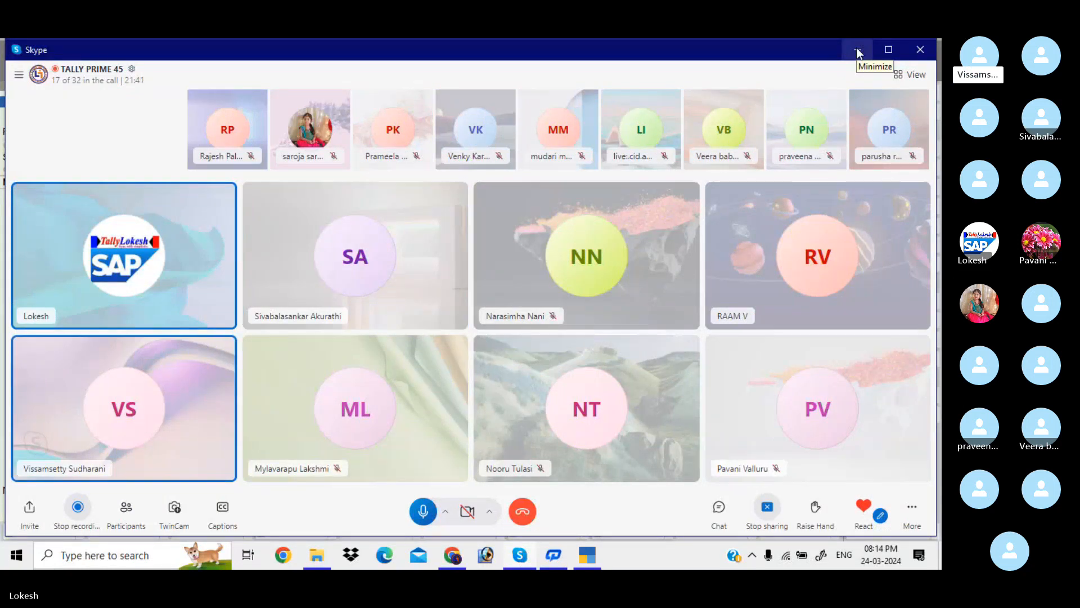
pyautogui.click(858, 52)
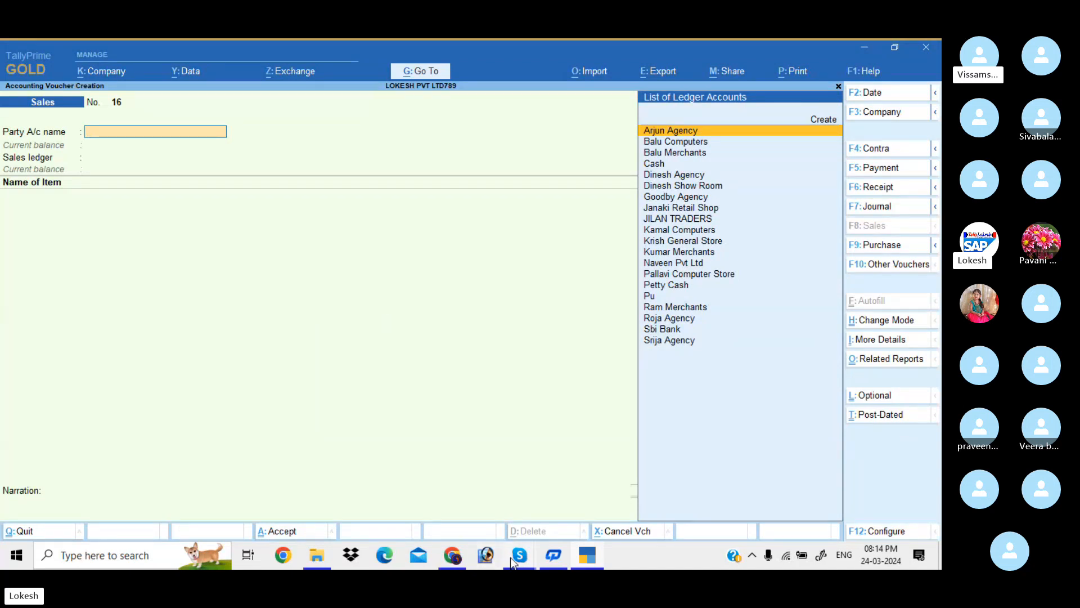
pyautogui.moveTo(525, 563)
pyautogui.click(507, 498)
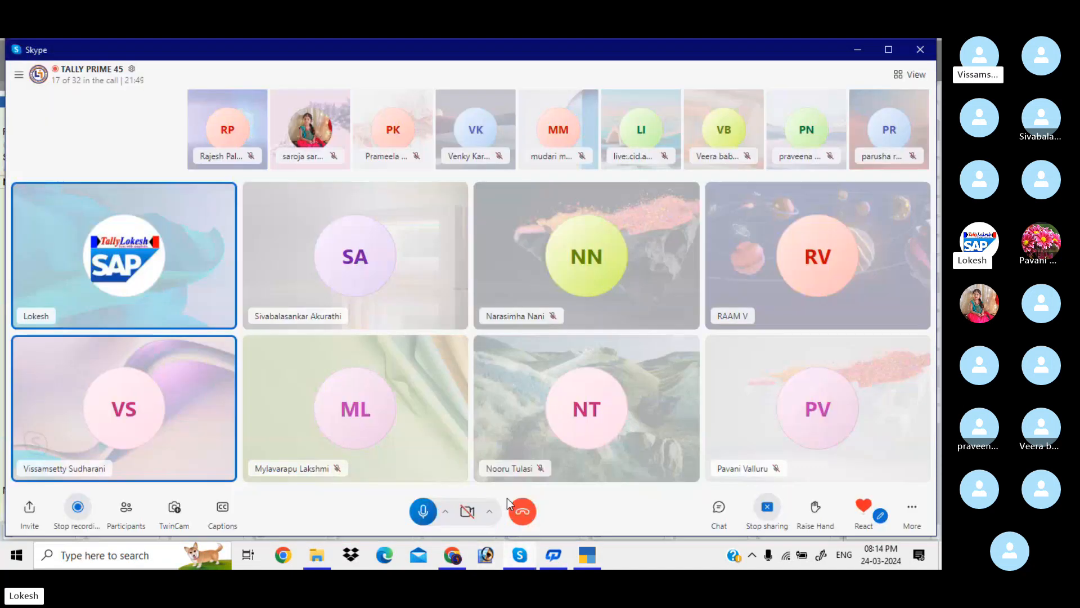